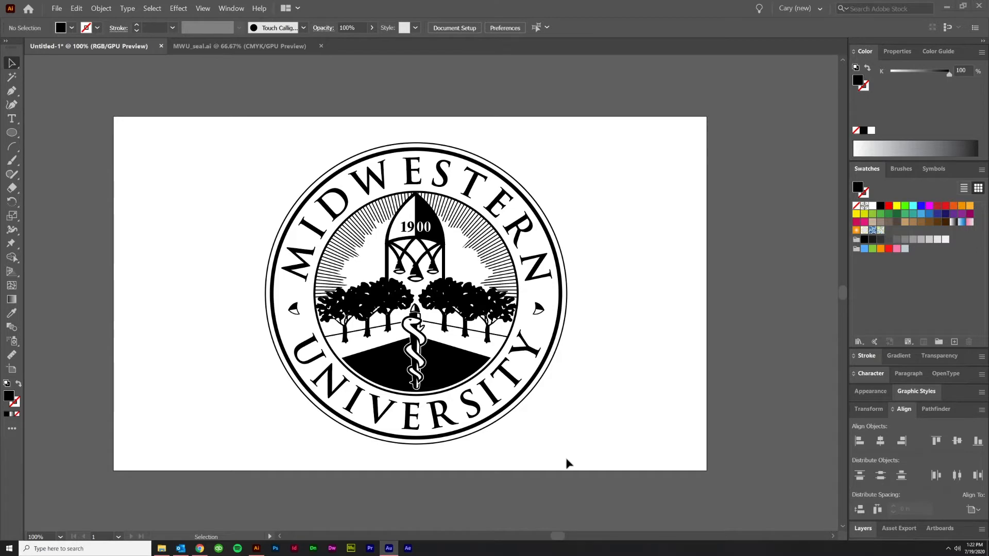
Move the entire seal artwork to the left half of the artboard and deselect it
{"action": "key", "text": "ctrl+a"}
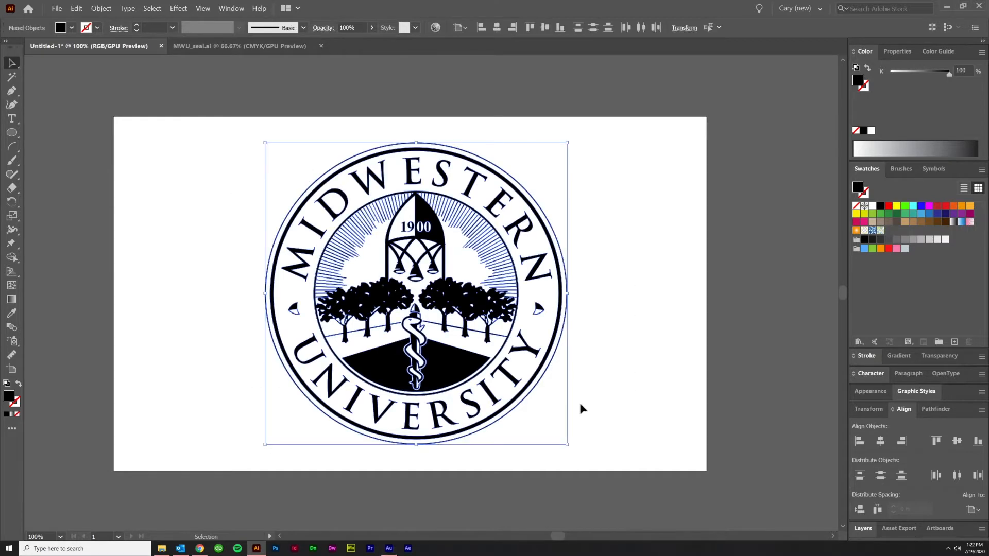
{"action": "left_click_drag", "start_coordinate": [448, 236], "coordinate": [314, 236]}
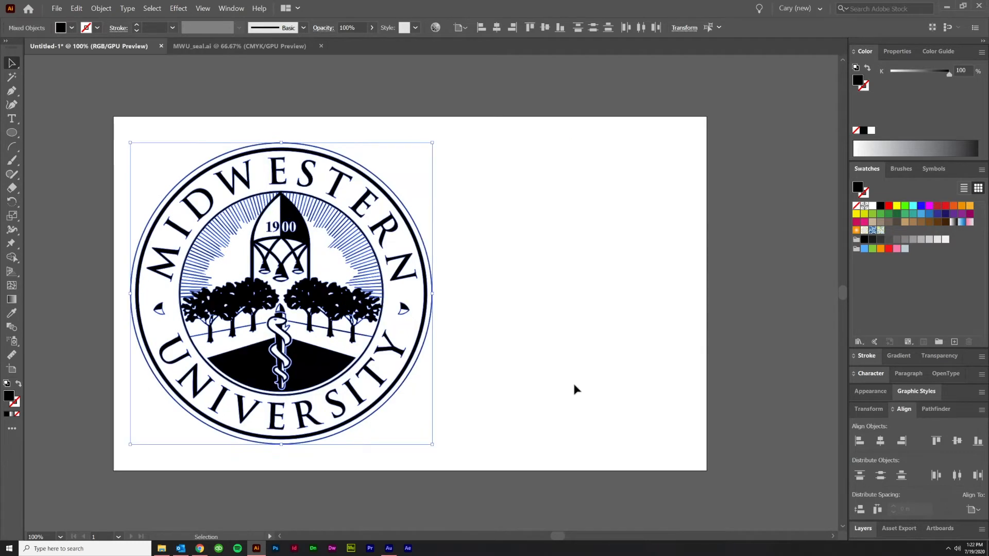
{"action": "left_click", "coordinate": [525, 384]}
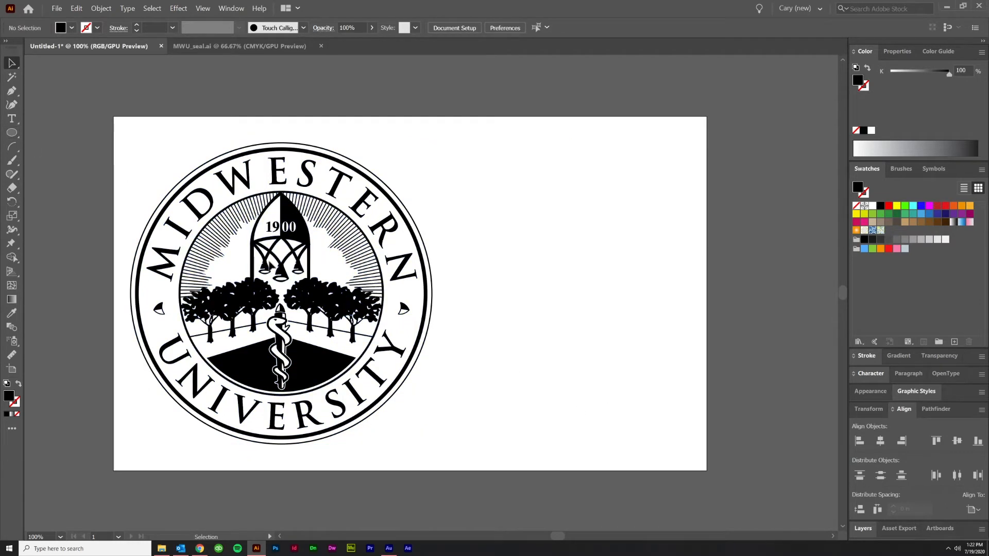
Draw a circle about 5.39 in across beside the seal and swap its fill and stroke to leave a black outline
{"action": "left_click", "coordinate": [11, 132]}
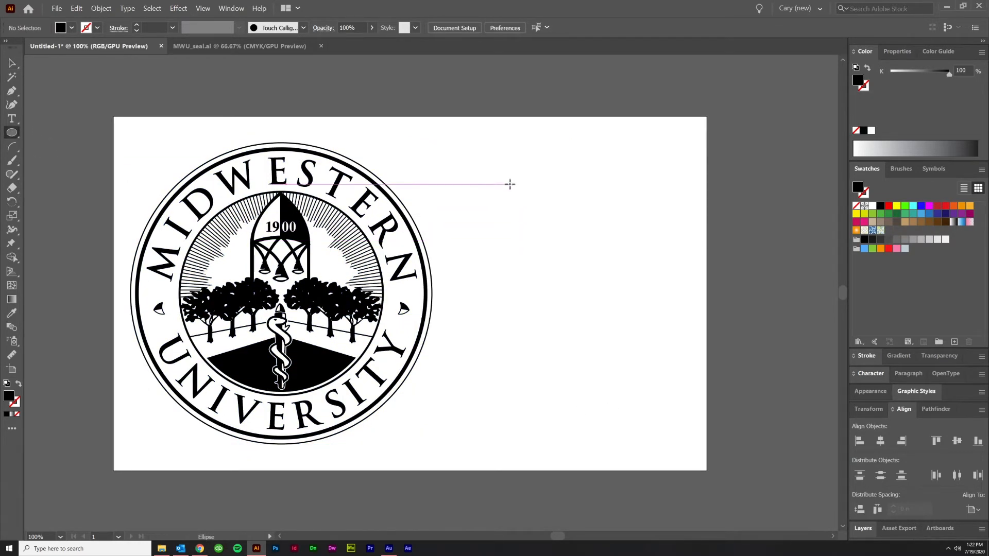
{"action": "left_click_drag", "start_coordinate": [493, 184], "coordinate": [708, 401]}
{"action": "key", "text": "v"}
{"action": "mouse_move", "coordinate": [570, 364]}
{"action": "left_mouse_down"}
{"action": "mouse_move", "coordinate": [544, 357]}
{"action": "mouse_move", "coordinate": [559, 354]}
{"action": "mouse_move", "coordinate": [591, 375]}
{"action": "left_mouse_up"}
{"action": "key", "text": "shift+x"}
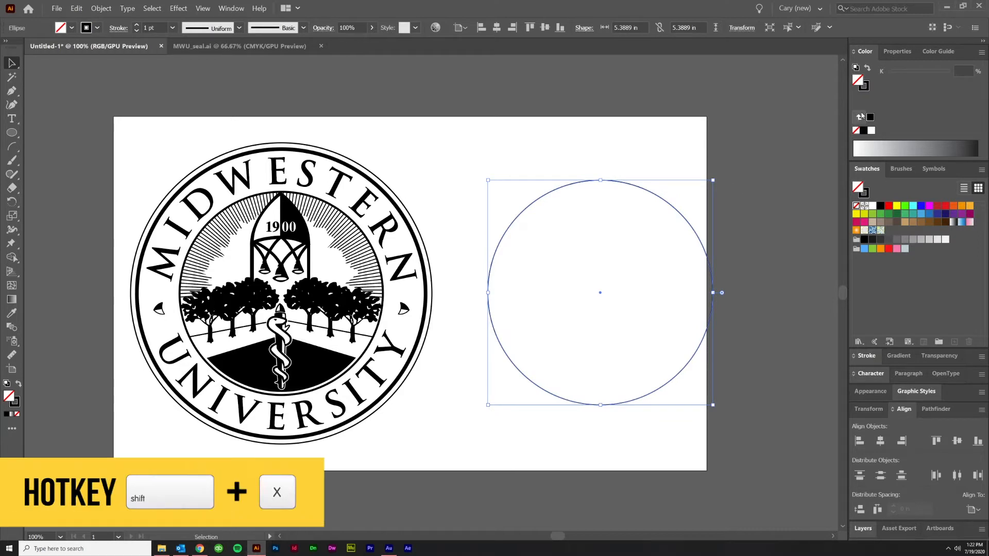
Swap the circle's fill and stroke, and swap them back to the unfilled outline
{"action": "left_click", "coordinate": [869, 70]}
{"action": "left_click", "coordinate": [869, 71]}
{"action": "left_click", "coordinate": [541, 205]}
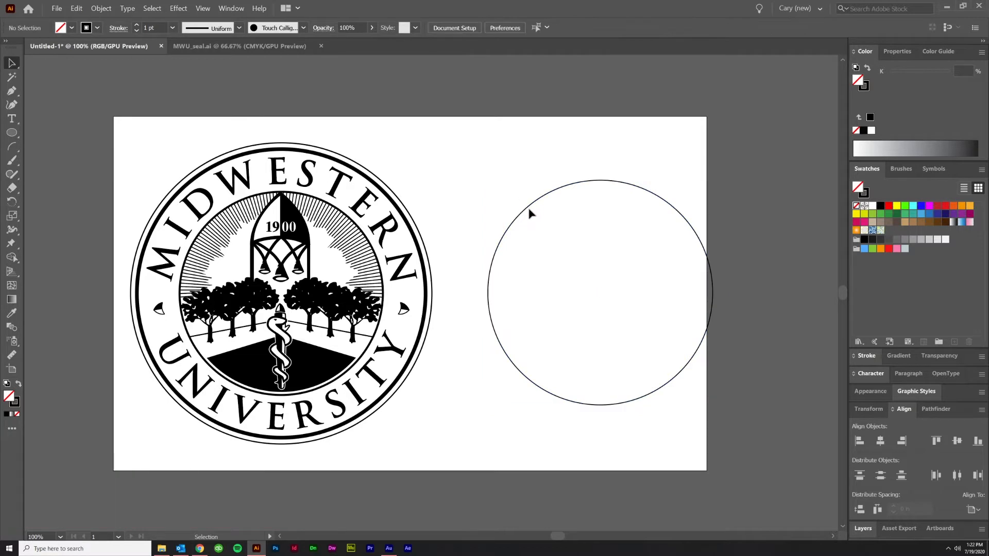
{"action": "left_click", "coordinate": [527, 210]}
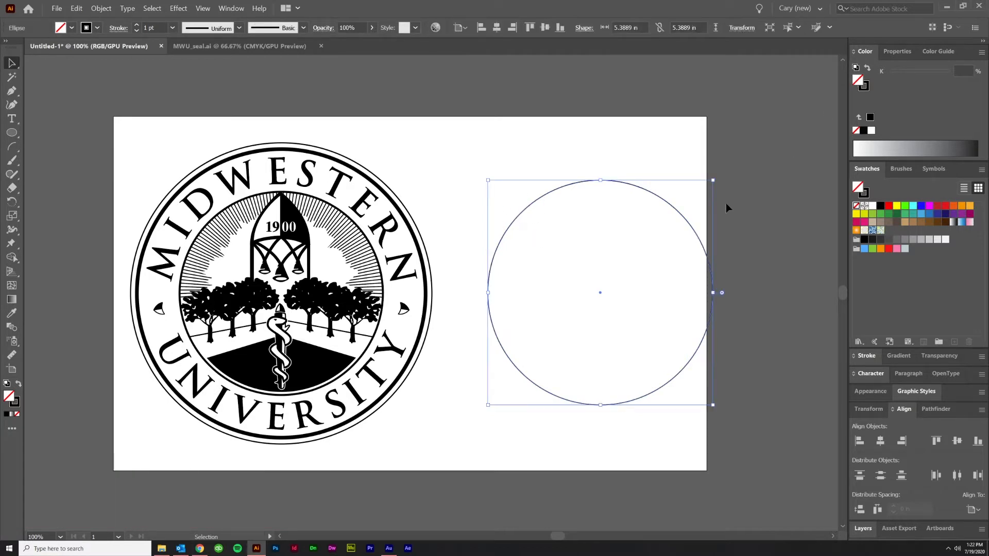
{"action": "key", "text": "shift+x"}
{"action": "key", "text": "shift+x"}
{"action": "left_click", "coordinate": [508, 150]}
{"action": "left_click", "coordinate": [592, 229]}
{"action": "left_click", "coordinate": [742, 247]}
Copy the outlined circle and paste the duplicate in place directly in front of it
{"action": "left_click_drag", "start_coordinate": [765, 389], "coordinate": [693, 322]}
{"action": "key", "text": "a"}
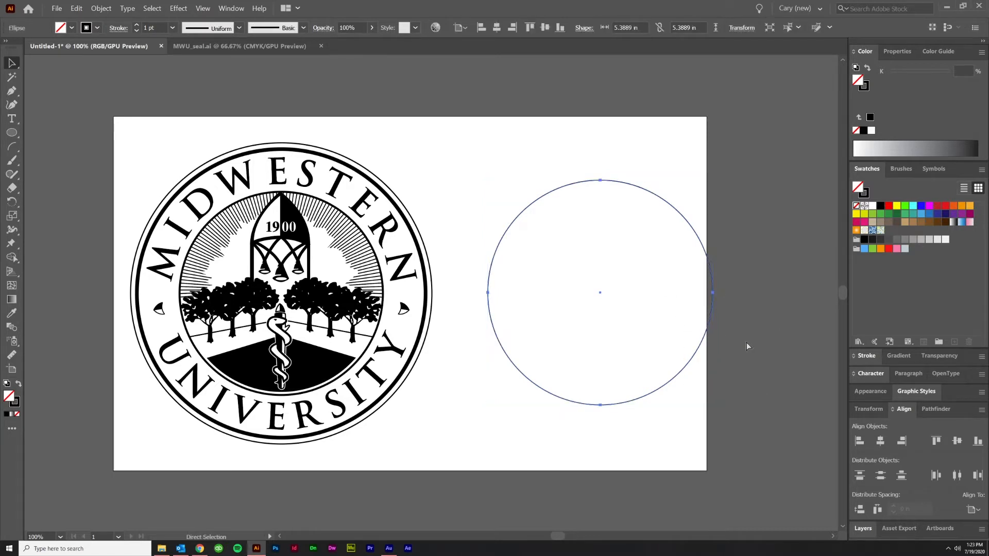
{"action": "key", "text": "ctrl+c"}
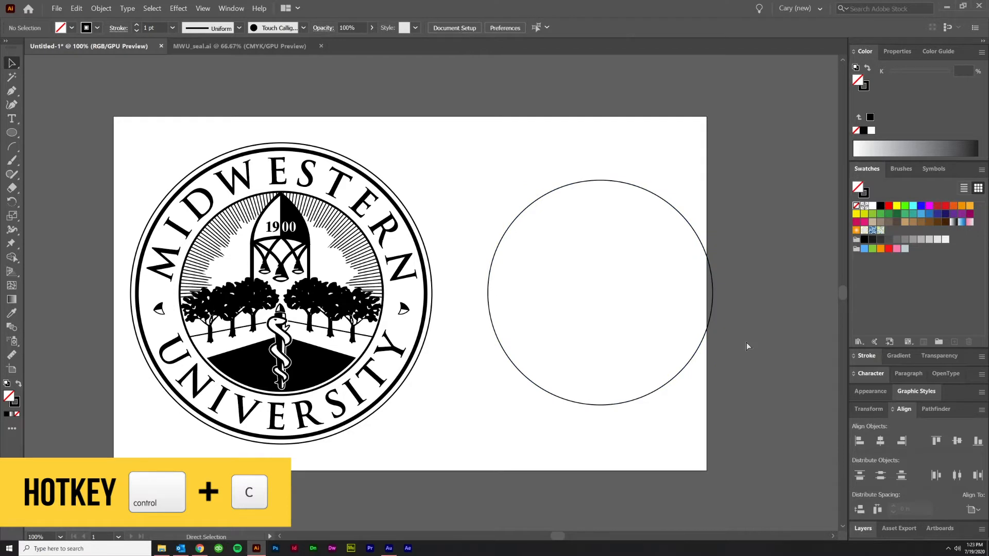
{"action": "key", "text": "ctrl+f"}
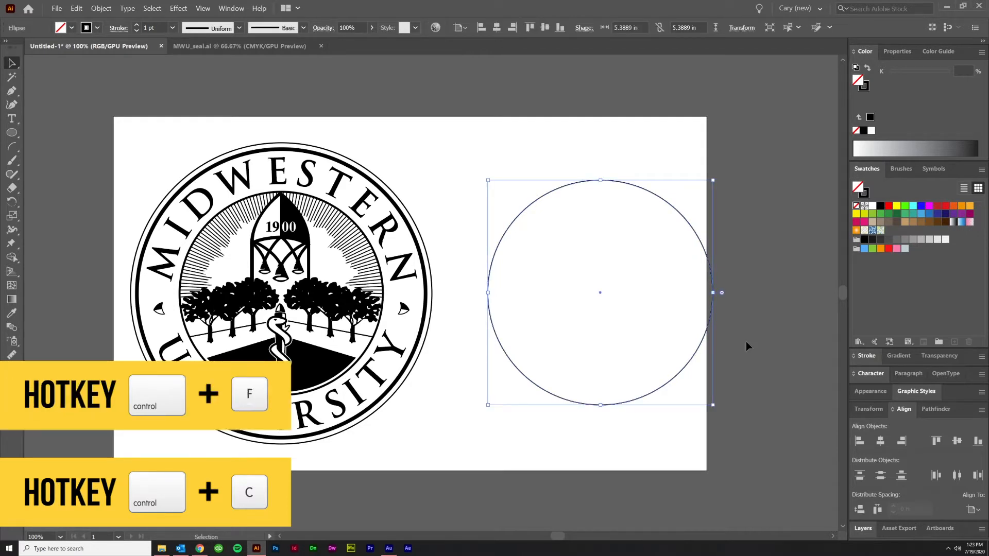
Start path text on the front circle with the Type on a Path tool, beginning at its top anchor point
{"action": "left_click", "coordinate": [11, 121]}
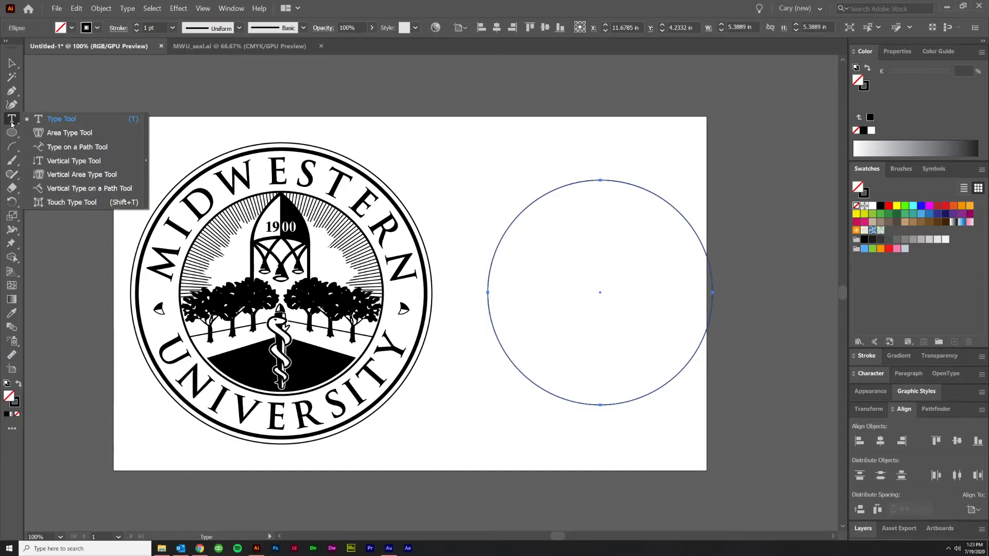
{"action": "left_click", "coordinate": [77, 153]}
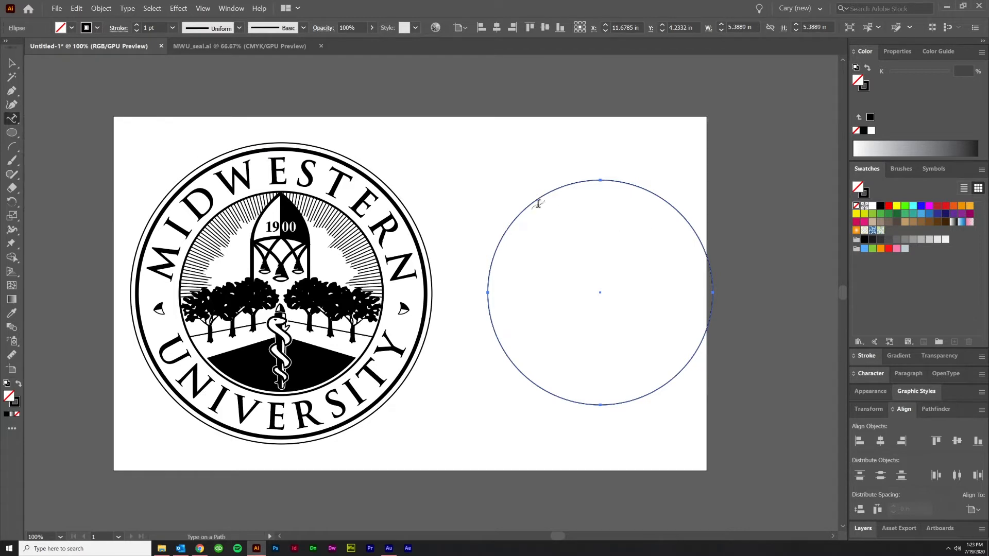
{"action": "left_click", "coordinate": [599, 179]}
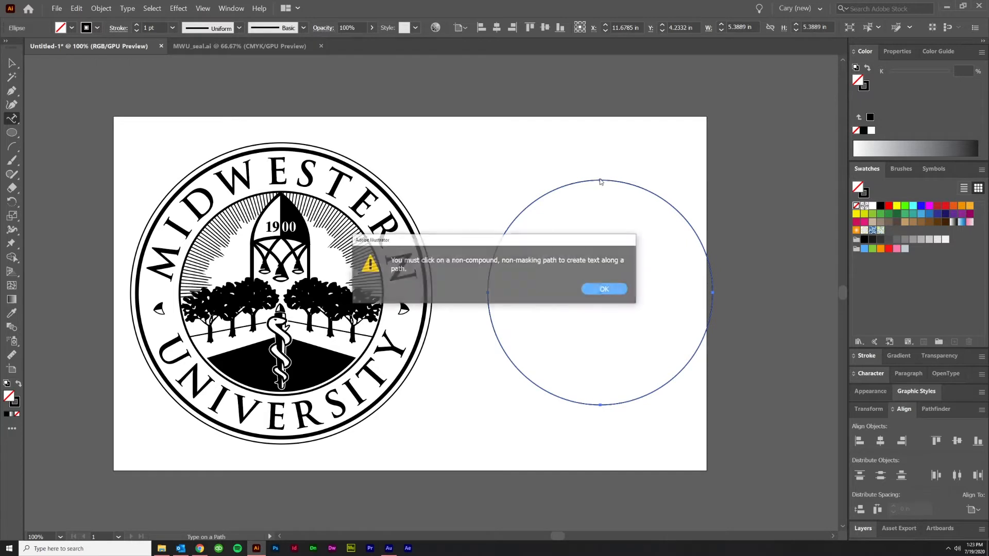
{"action": "left_click", "coordinate": [605, 289]}
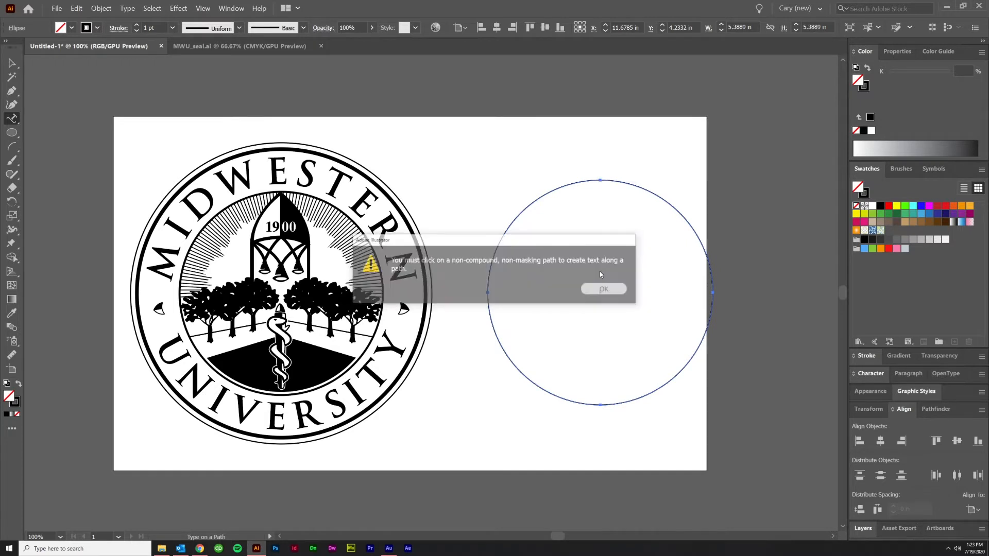
{"action": "left_click", "coordinate": [600, 178]}
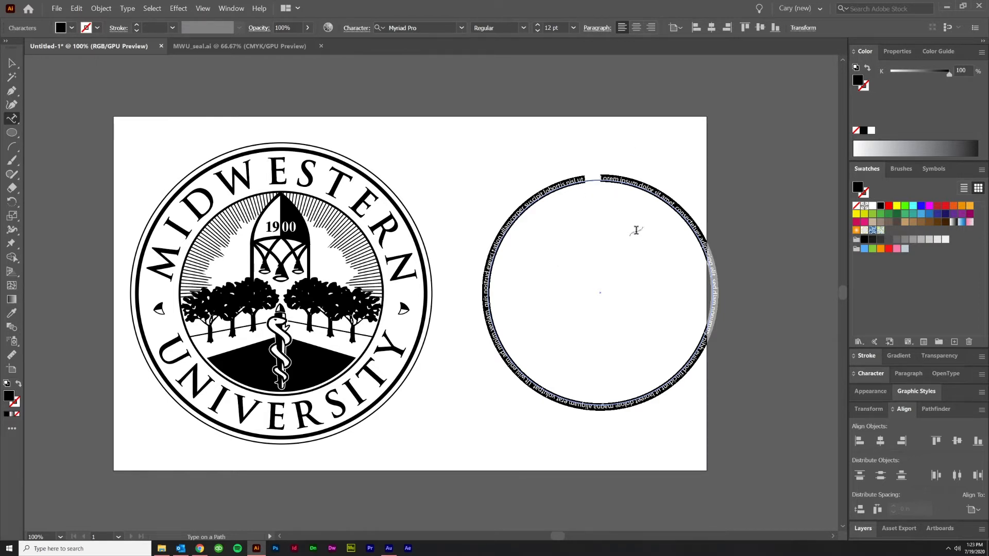
Set the path text's font to Trajan Pro Bold
{"action": "left_click", "coordinate": [437, 24]}
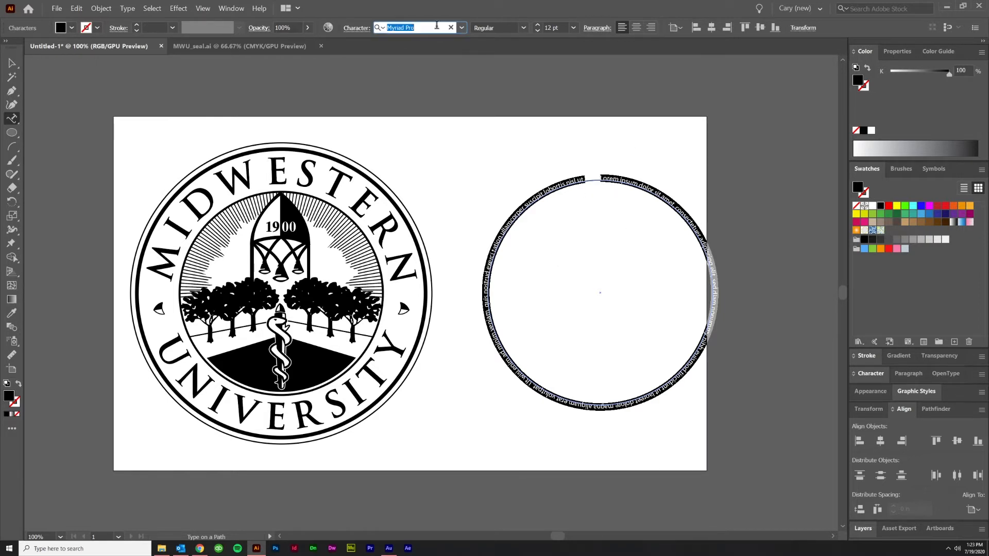
{"action": "type", "text": "Trajan "}
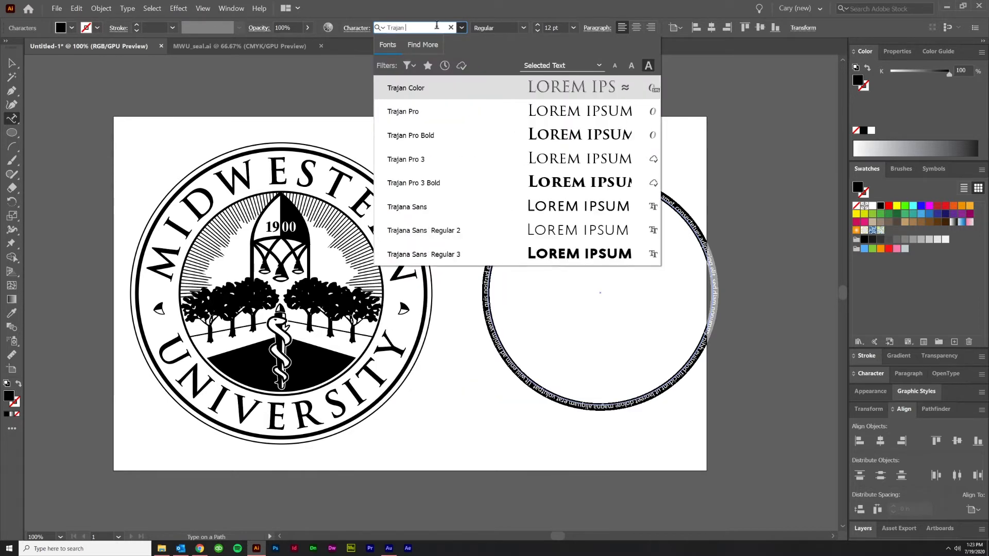
{"action": "type", "text": "Pro"}
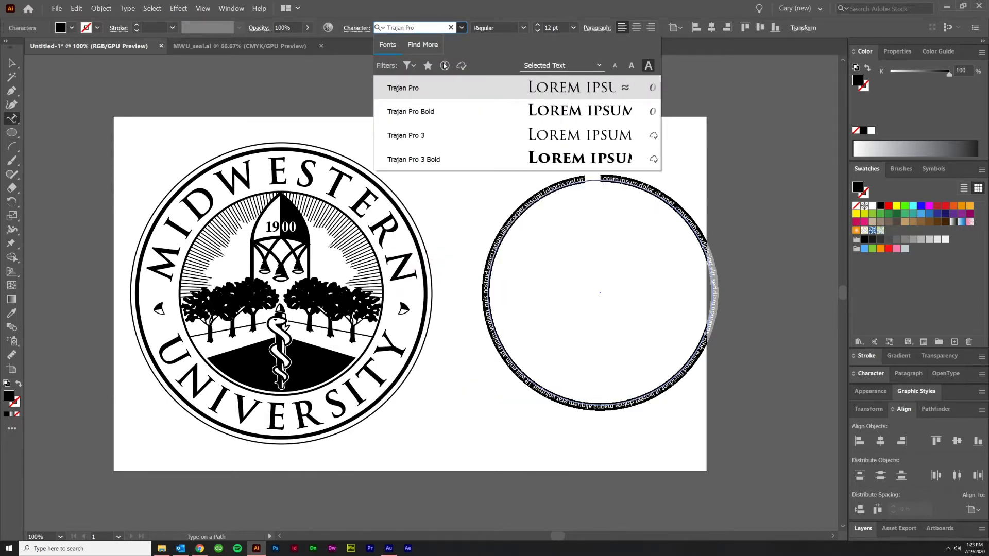
{"action": "left_click", "coordinate": [441, 111]}
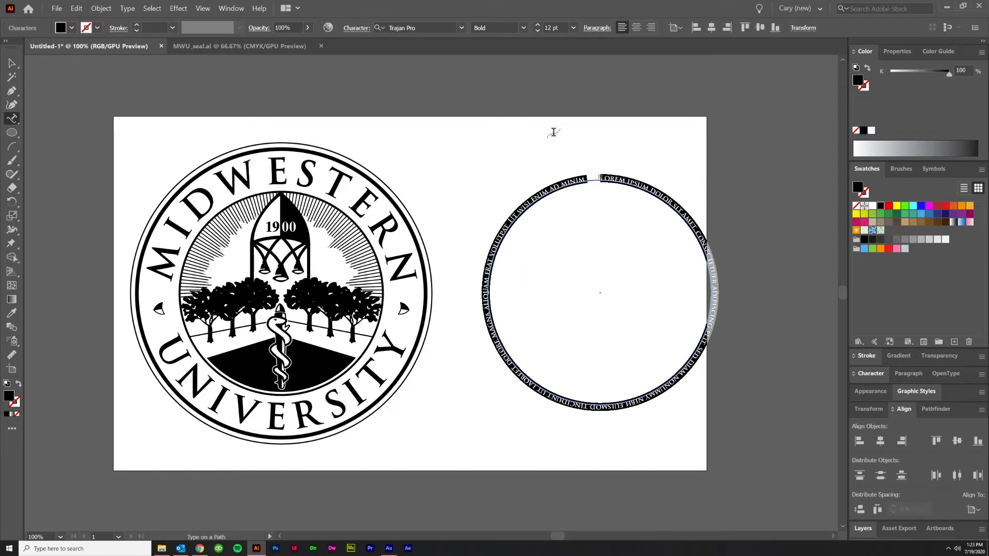
Replace the placeholder path text with MIDWESTERN and finish text editing
{"action": "type", "text": "MID"}
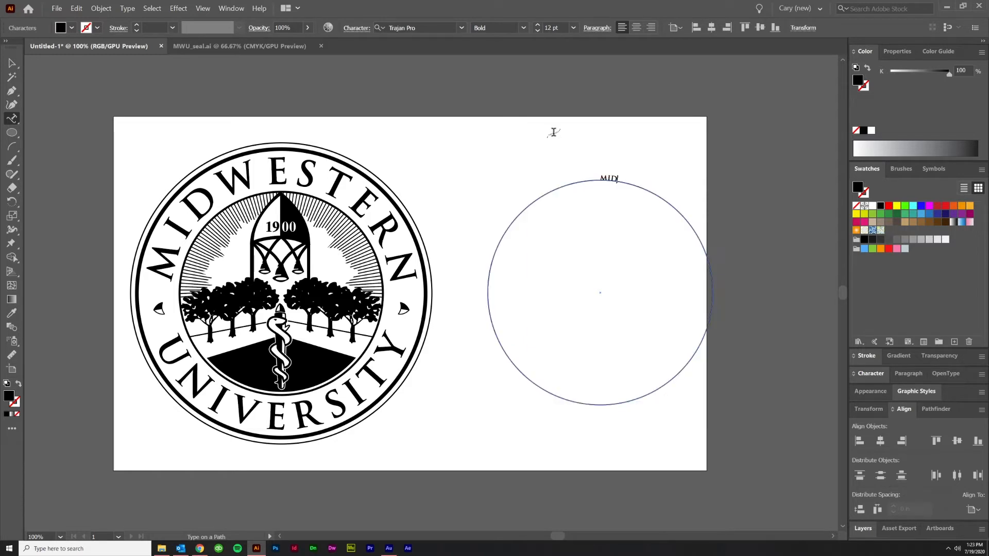
{"action": "type", "text": "WESTERN"}
{"action": "key", "text": "Escape"}
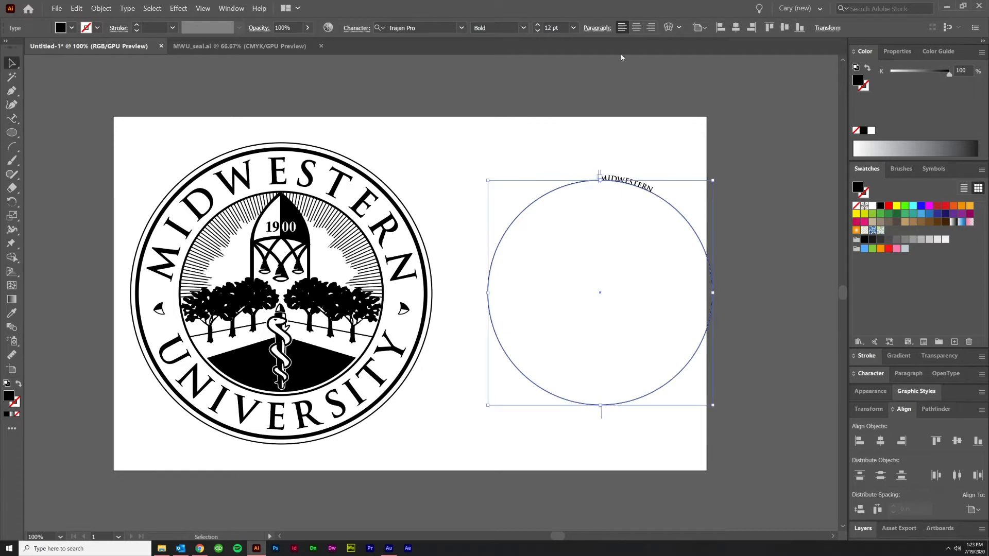
Center-align the MIDWESTERN path text and move it around the circle so it is centered at the top
{"action": "left_click", "coordinate": [636, 30]}
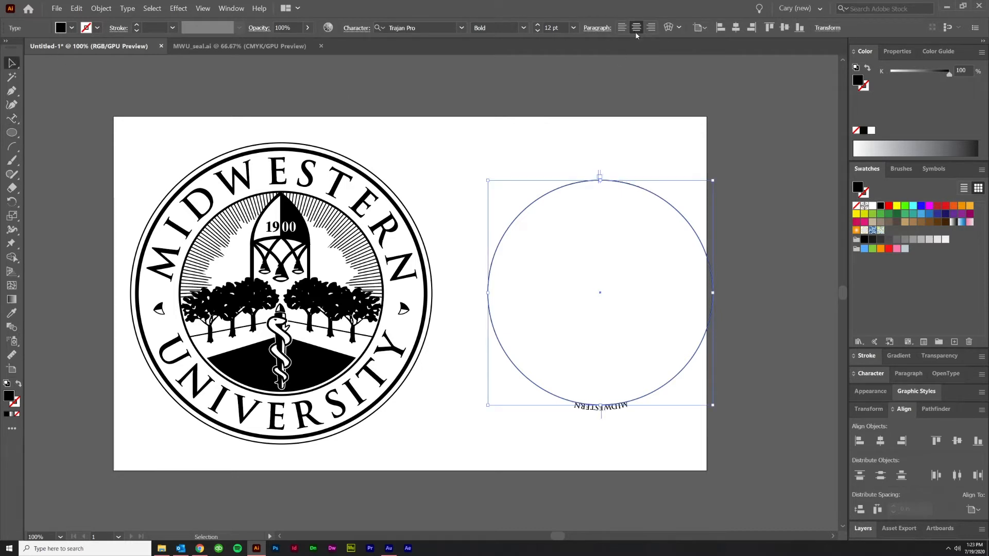
{"action": "left_click_drag", "start_coordinate": [714, 179], "coordinate": [530, 387]}
{"action": "left_click", "coordinate": [628, 183]}
{"action": "left_click", "coordinate": [628, 183]}
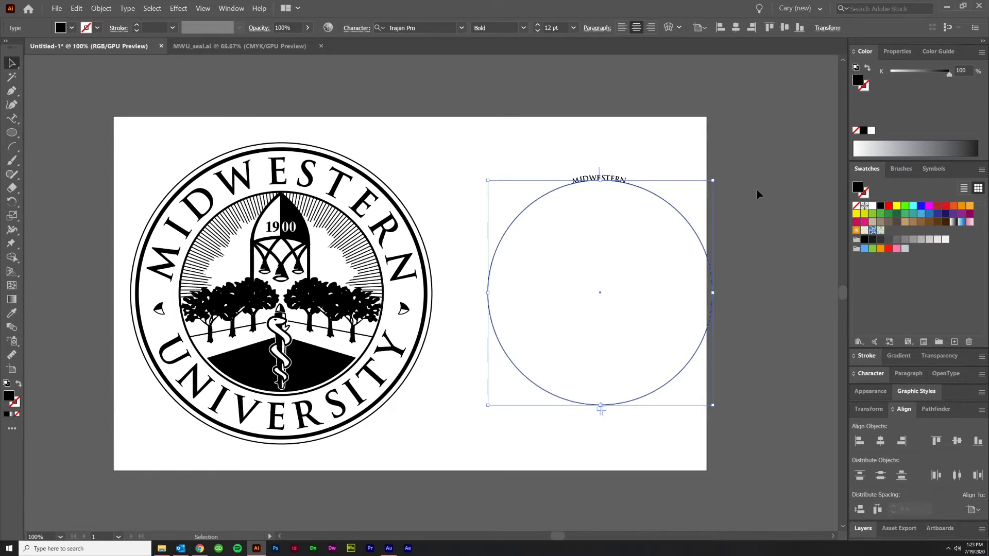
Set the font size of the MIDWESTERN path text to 53 pt
{"action": "left_click", "coordinate": [555, 29]}
{"action": "key", "text": "shift+Up"}
{"action": "key", "text": "shift+Up"}
{"action": "key", "text": "shift+Up"}
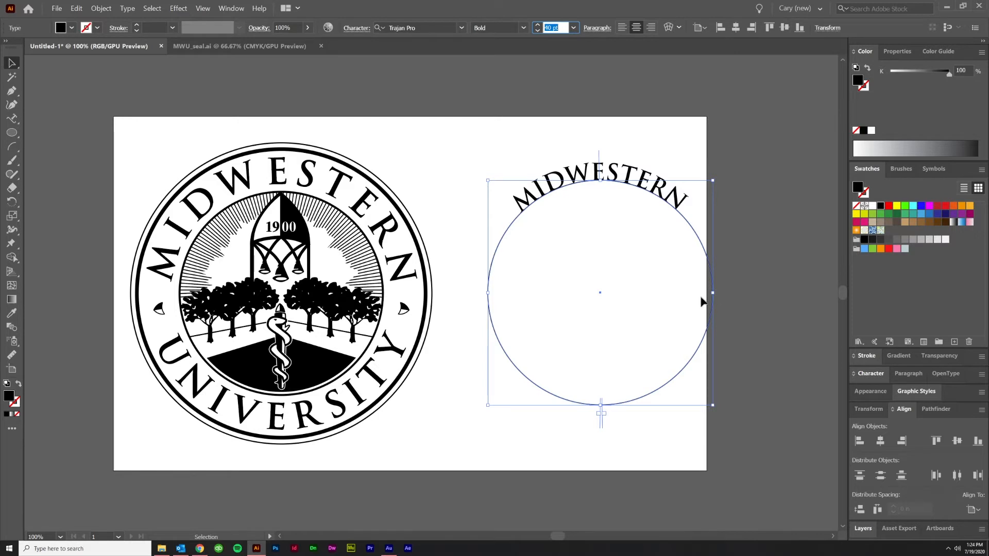
{"action": "key", "text": "shift+Up"}
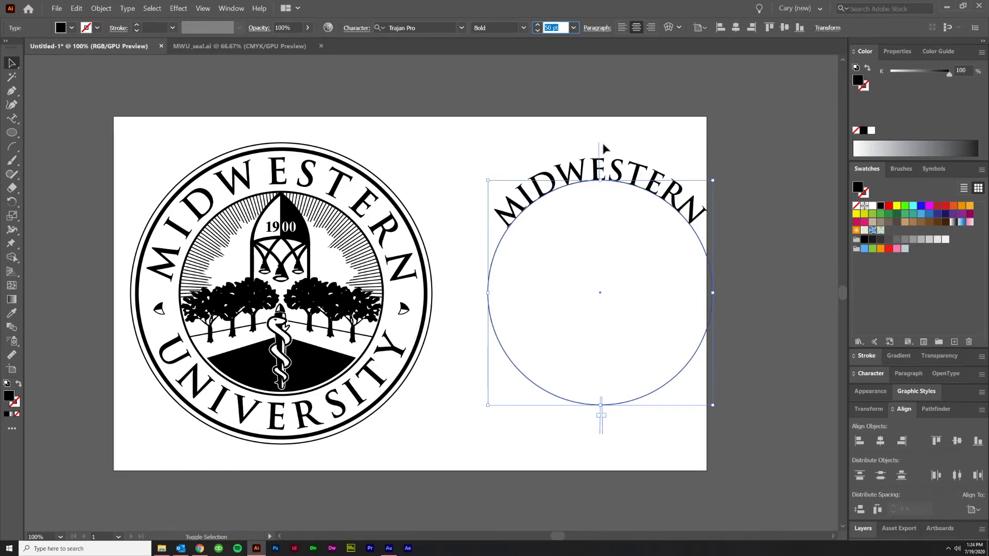
{"action": "key", "text": "shift+Up"}
{"action": "key", "text": "Down"}
{"action": "key", "text": "Down"}
{"action": "key", "text": "Down"}
{"action": "key", "text": "Down"}
{"action": "key", "text": "Down"}
{"action": "key", "text": "Down"}
{"action": "key", "text": "Down"}
Set the tracking of the MIDWESTERN path text to 180 and deselect it
{"action": "left_click", "coordinate": [872, 374]}
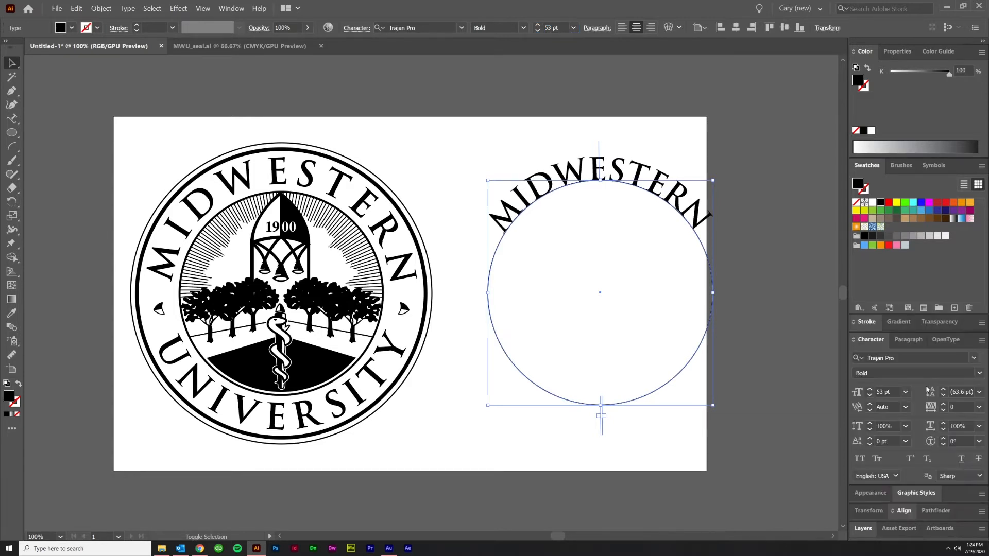
{"action": "left_click", "coordinate": [956, 408]}
{"action": "type", "text": "30"}
{"action": "key", "text": "Return"}
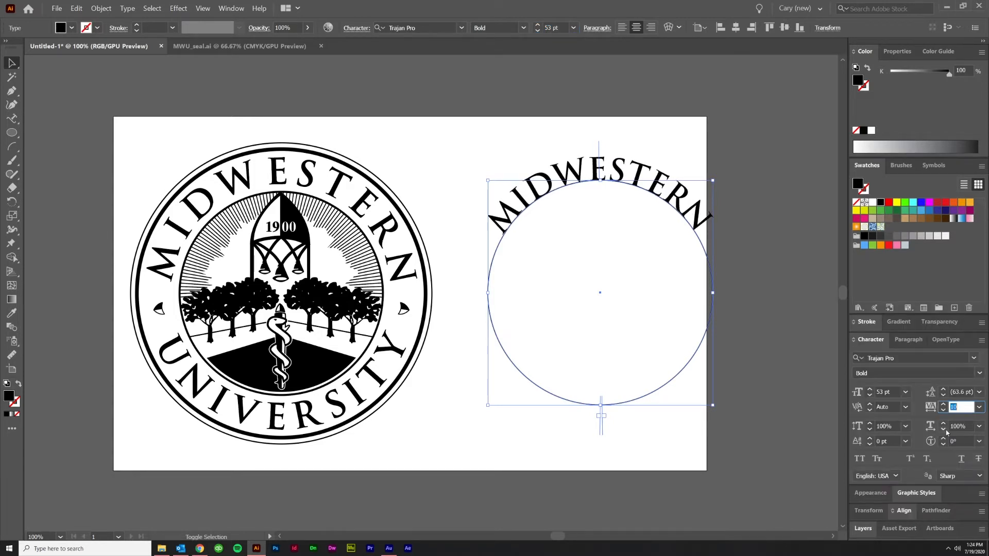
{"action": "key", "text": "Up"}
{"action": "key", "text": "Up"}
{"action": "key", "text": "Up"}
{"action": "key", "text": "Up"}
{"action": "key", "text": "Up"}
{"action": "key", "text": "Up"}
{"action": "key", "text": "Up"}
{"action": "key", "text": "Up"}
{"action": "key", "text": "Up"}
{"action": "key", "text": "Up"}
{"action": "key", "text": "Up"}
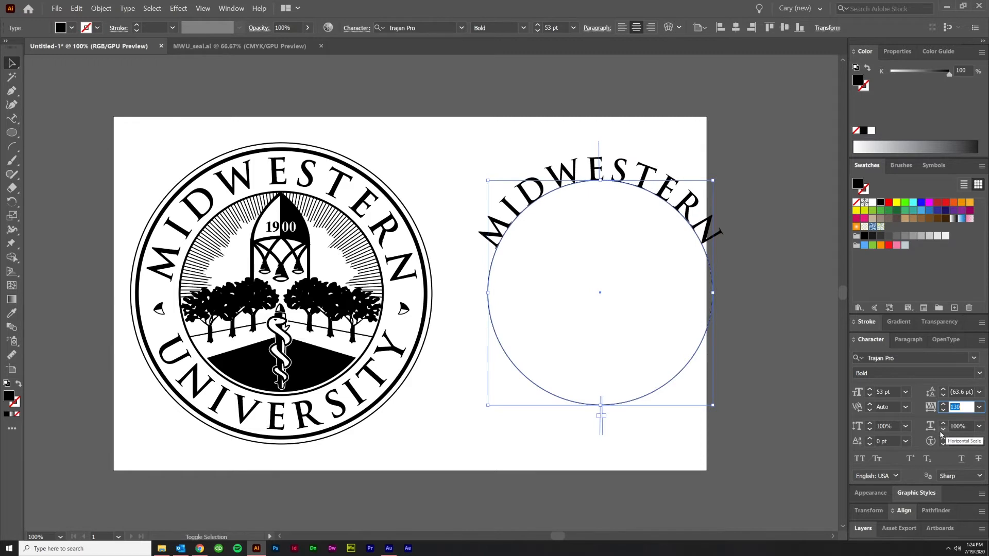
{"action": "key", "text": "Up"}
{"action": "key", "text": "Up"}
{"action": "key", "text": "Up"}
{"action": "key", "text": "Up"}
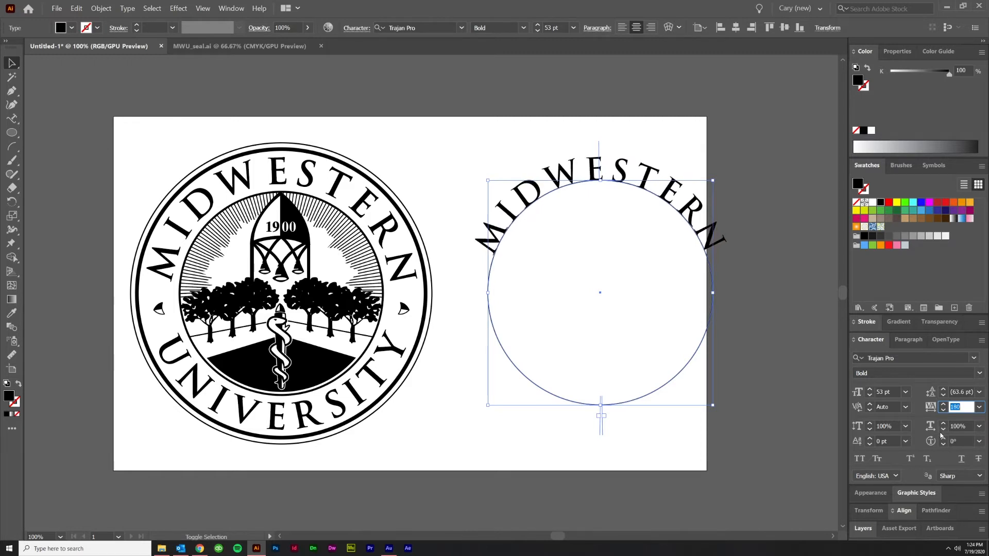
{"action": "left_click", "coordinate": [784, 389]}
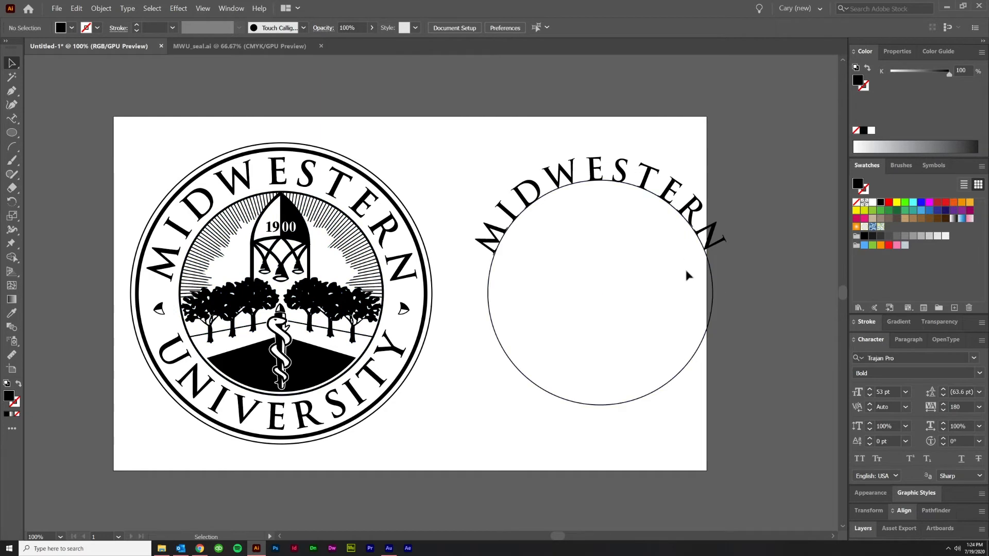
Select the MIDWESTERN path text and lock it
{"action": "left_click", "coordinate": [639, 189]}
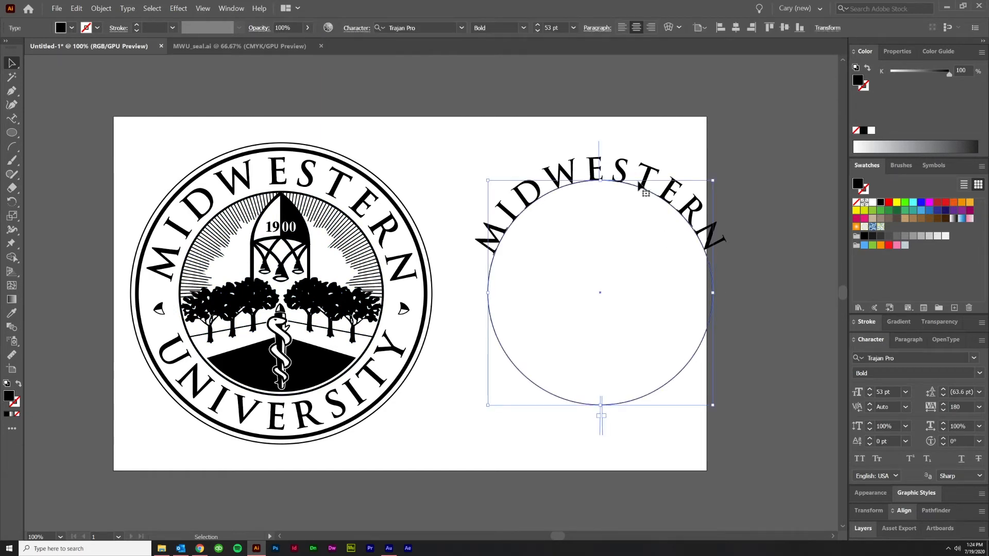
{"action": "key", "text": "a"}
{"action": "key", "text": "ctrl+2"}
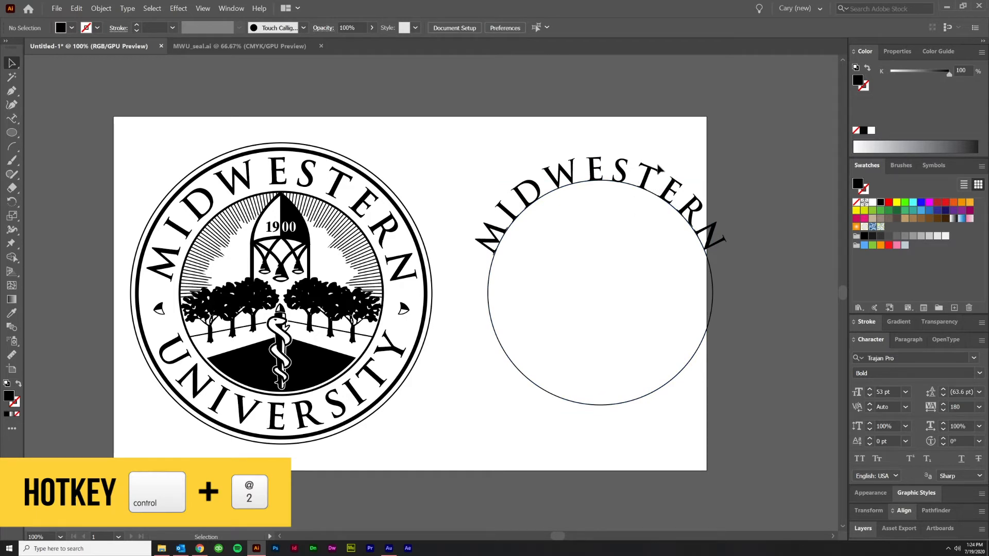
Place path text reading UNIVERSITY on the remaining unlocked circle, starting at the circle's topmost point
{"action": "left_click", "coordinate": [650, 191]}
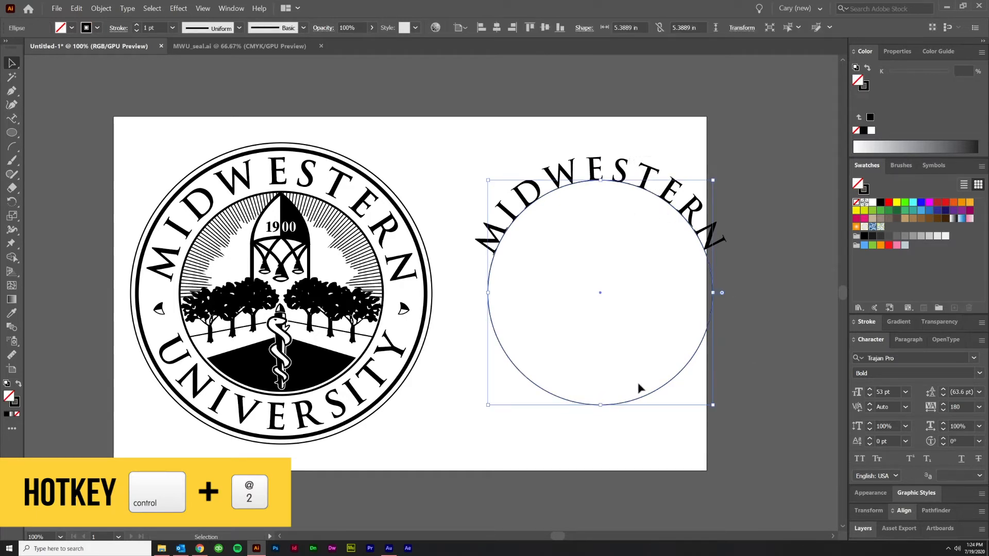
{"action": "left_click", "coordinate": [12, 118]}
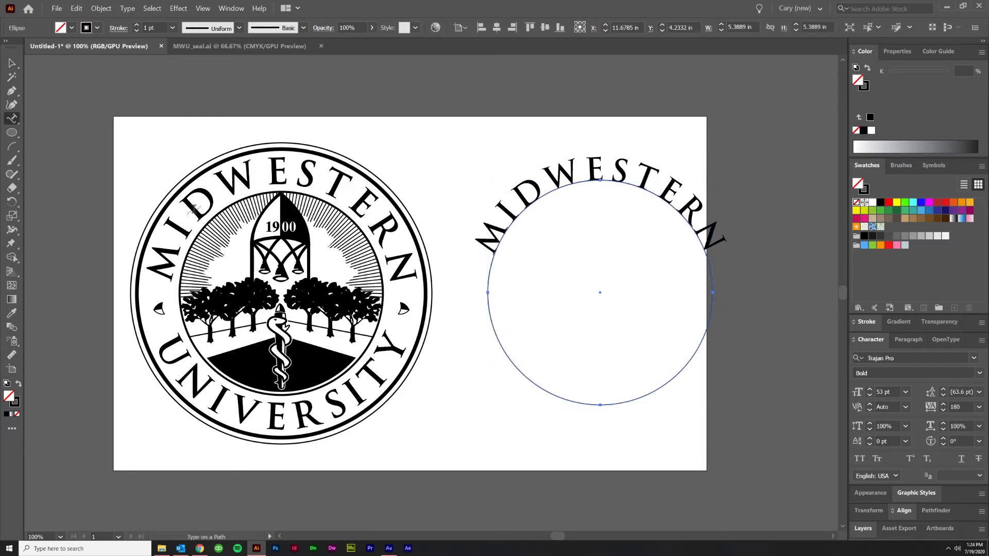
{"action": "left_click", "coordinate": [600, 178]}
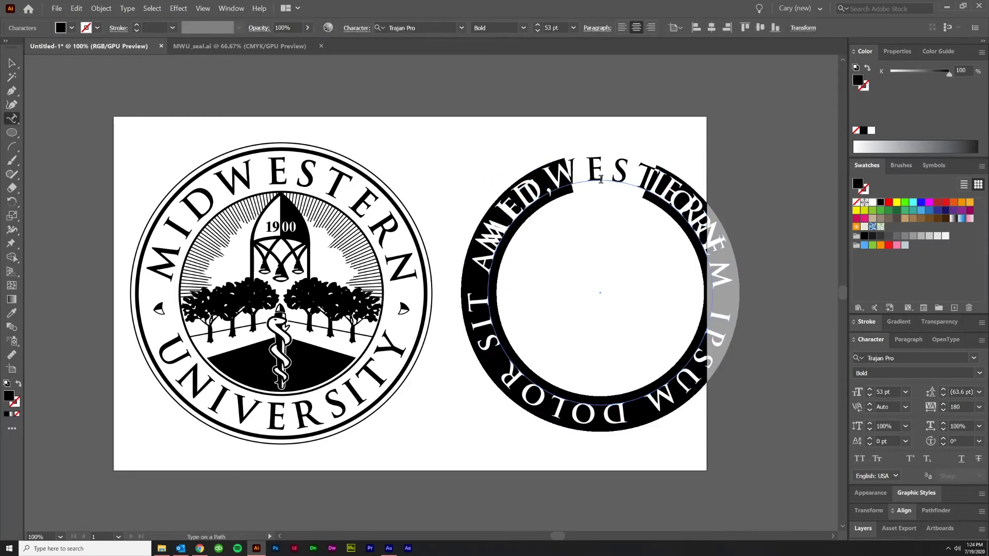
{"action": "type", "text": "UNI"}
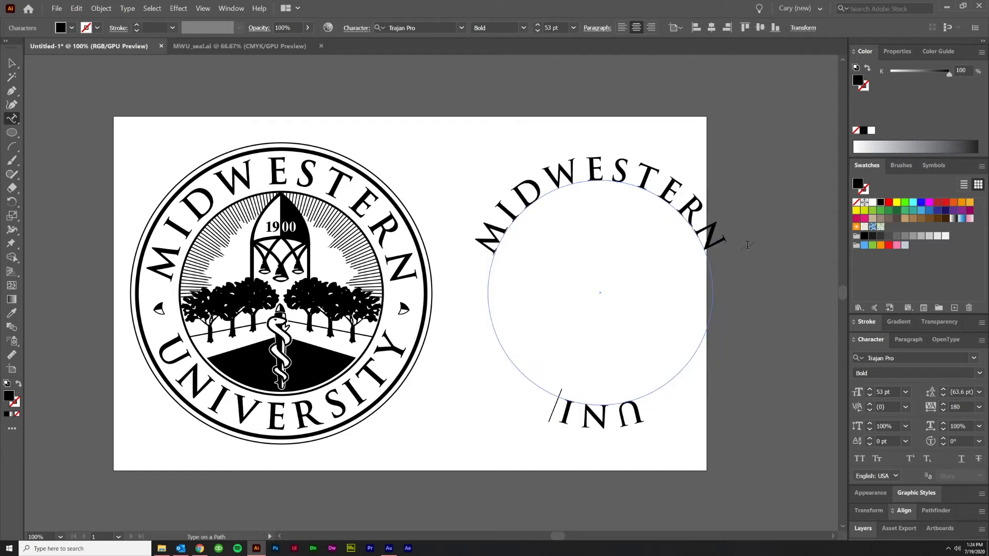
{"action": "type", "text": "VERSITY"}
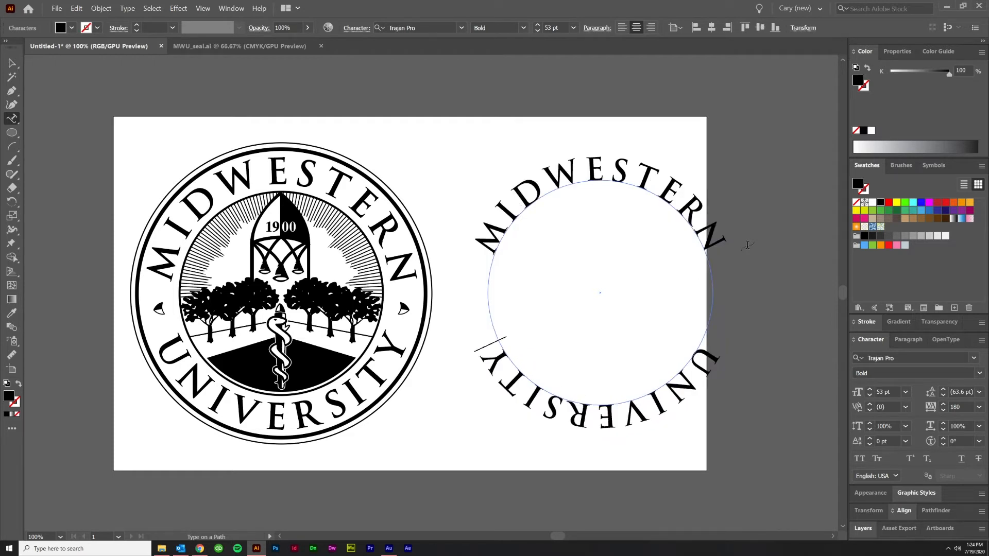
Flip the UNIVERSITY text on its path and align it to the path by Ascender, with preview on
{"action": "double_click", "coordinate": [14, 120]}
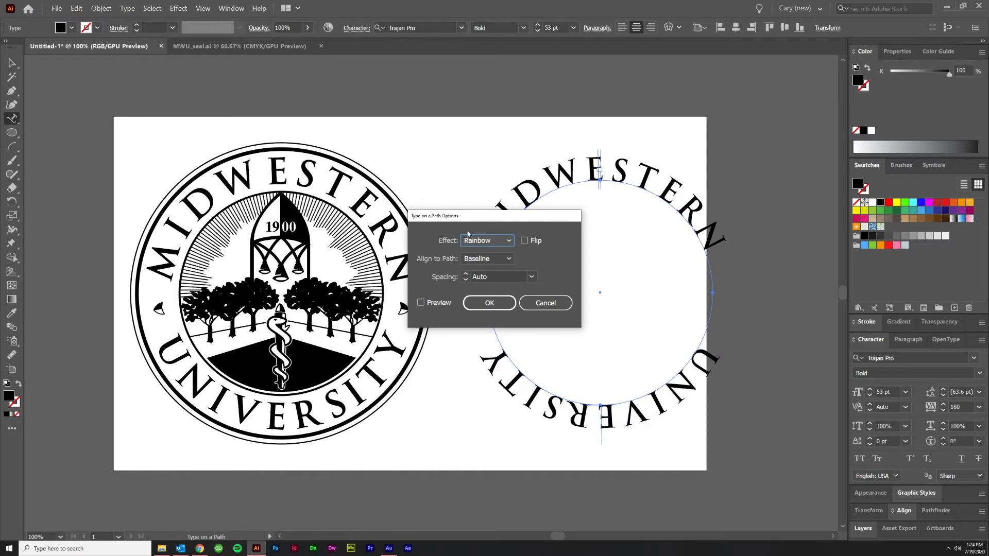
{"action": "left_click_drag", "start_coordinate": [525, 218], "coordinate": [396, 167]}
{"action": "left_click", "coordinate": [291, 252]}
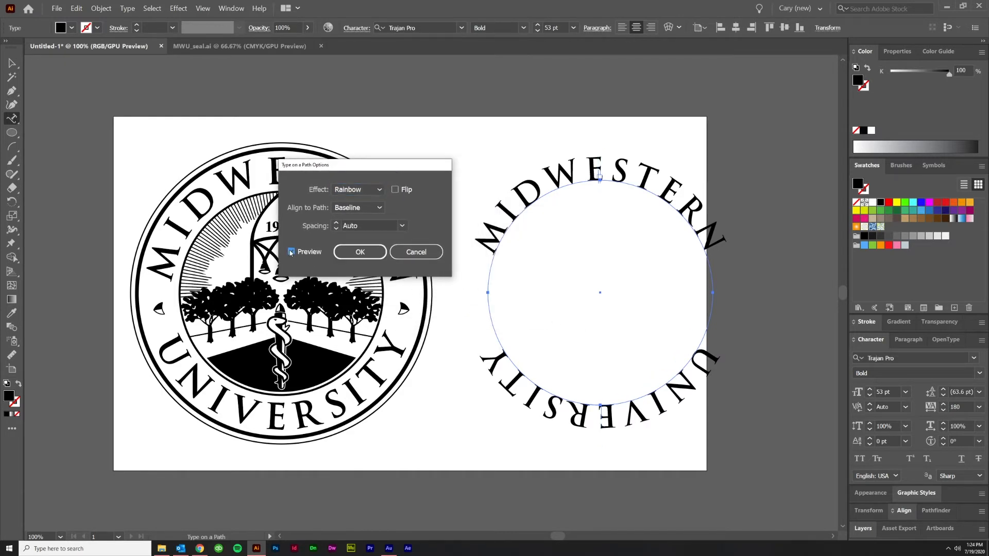
{"action": "left_click", "coordinate": [395, 190]}
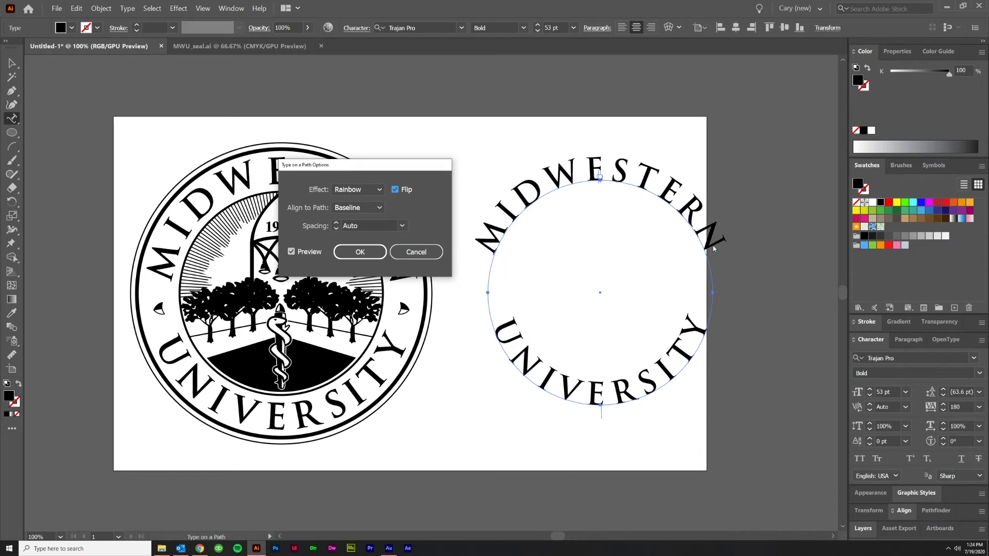
{"action": "left_click", "coordinate": [358, 208]}
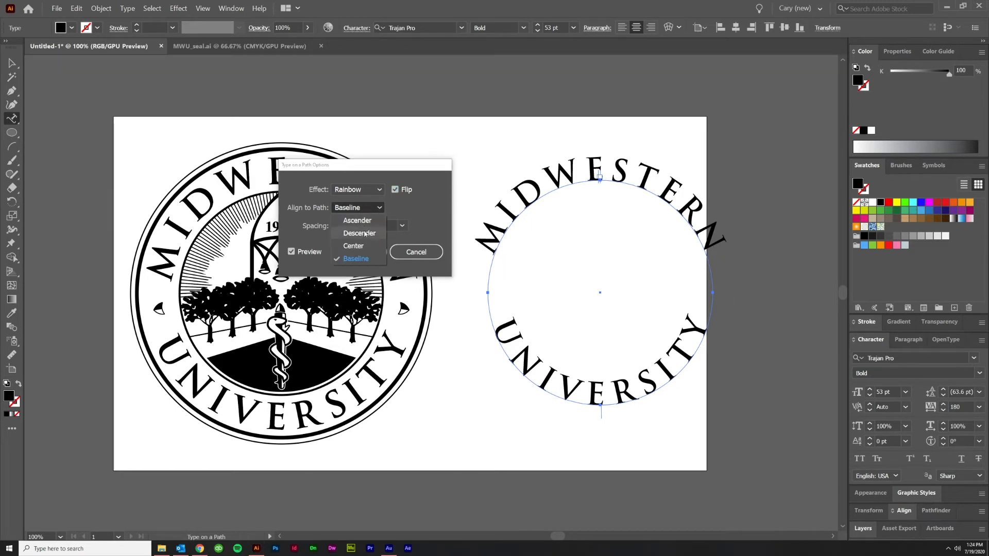
{"action": "left_click", "coordinate": [363, 222]}
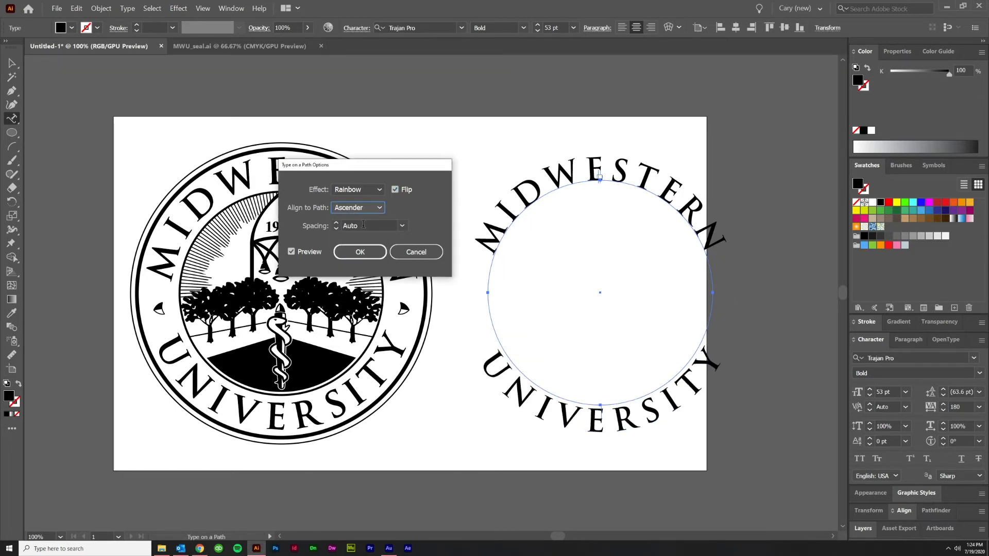
{"action": "left_click", "coordinate": [361, 252]}
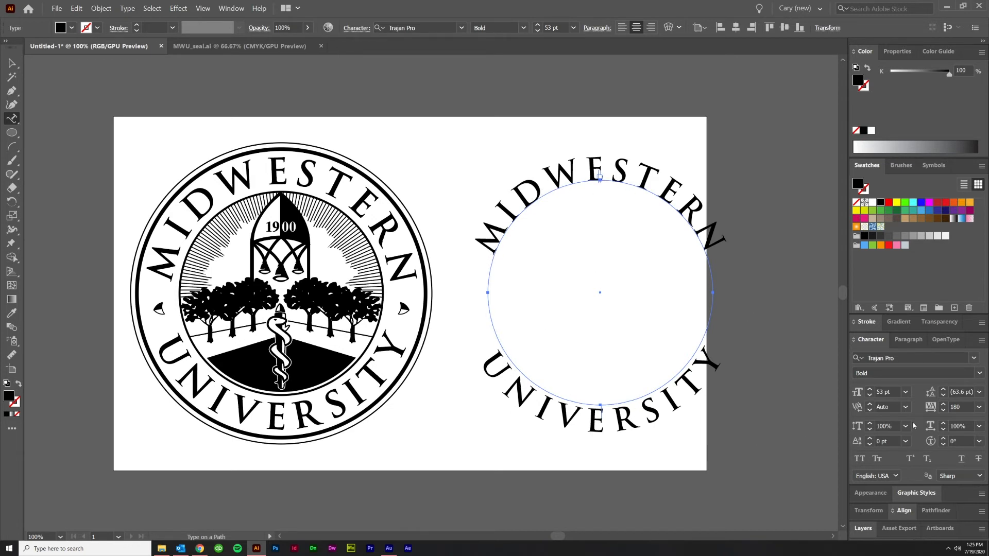
Set the baseline shift of the UNIVERSITY path text to 7 pt and deselect it
{"action": "left_click", "coordinate": [893, 442]}
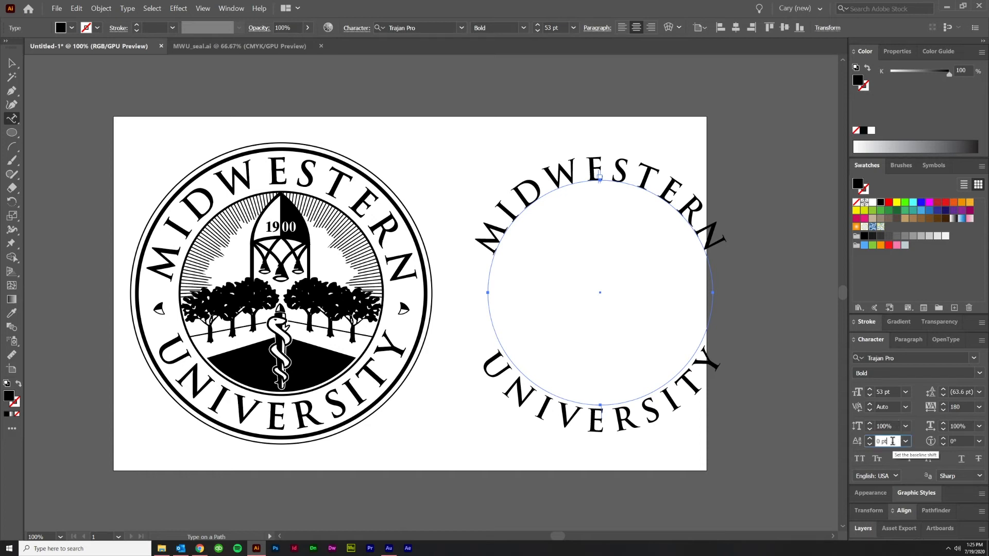
{"action": "key", "text": "Up"}
{"action": "key", "text": "Up"}
{"action": "key", "text": "Up"}
{"action": "key", "text": "Up"}
{"action": "key", "text": "Up"}
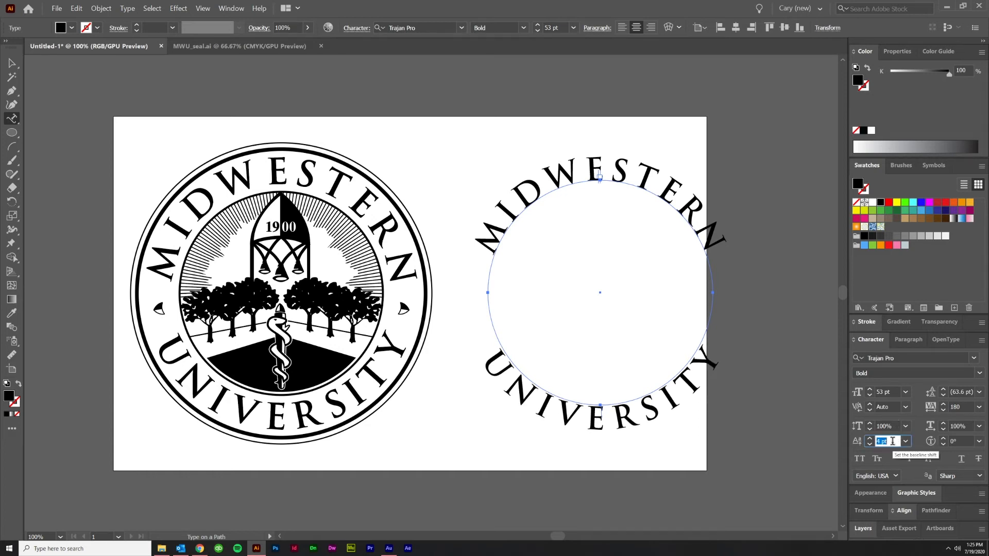
{"action": "key", "text": "Up"}
{"action": "key", "text": "Up"}
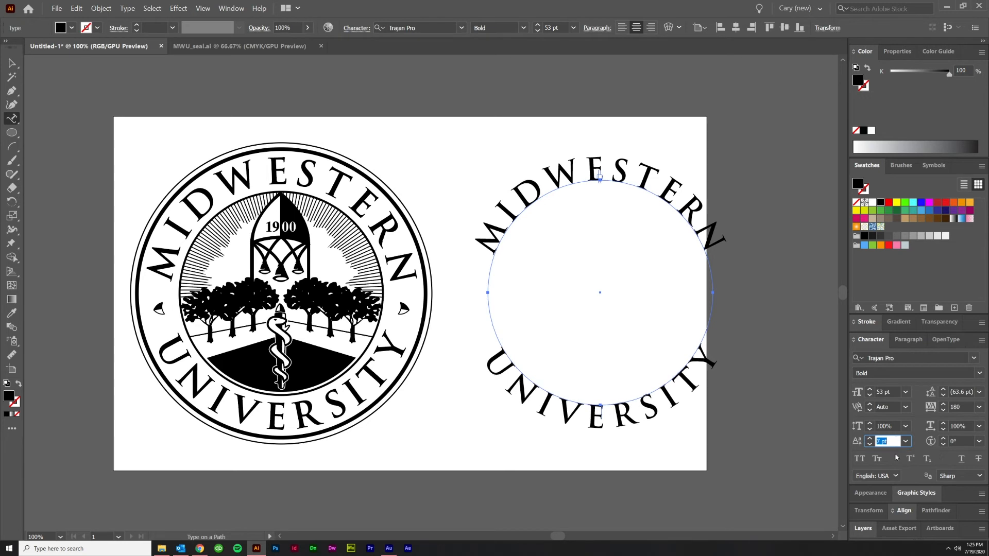
{"action": "left_click", "coordinate": [12, 63]}
{"action": "left_click", "coordinate": [775, 435]}
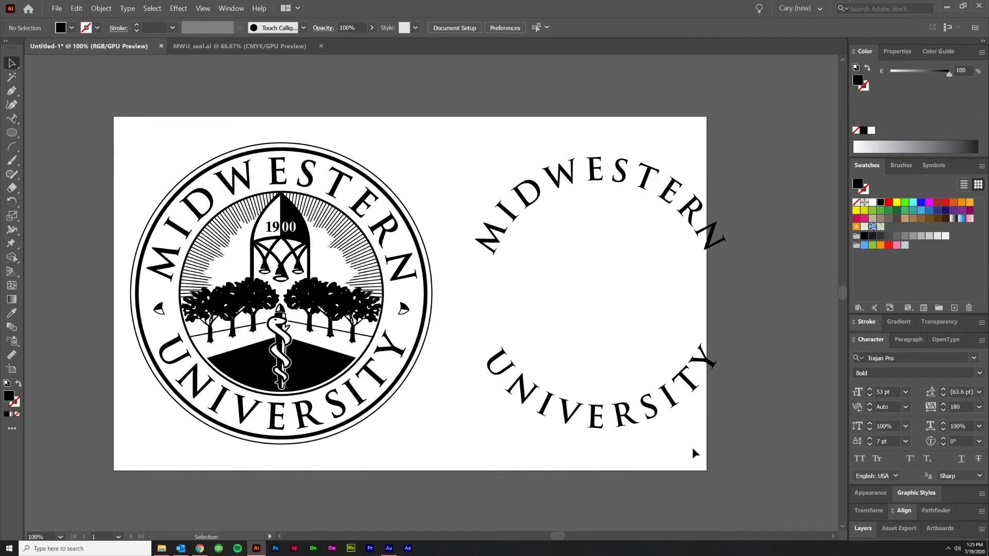
Reopen the Type on a Path options for the UNIVERSITY text and preview the Skew effect
{"action": "left_click", "coordinate": [592, 408]}
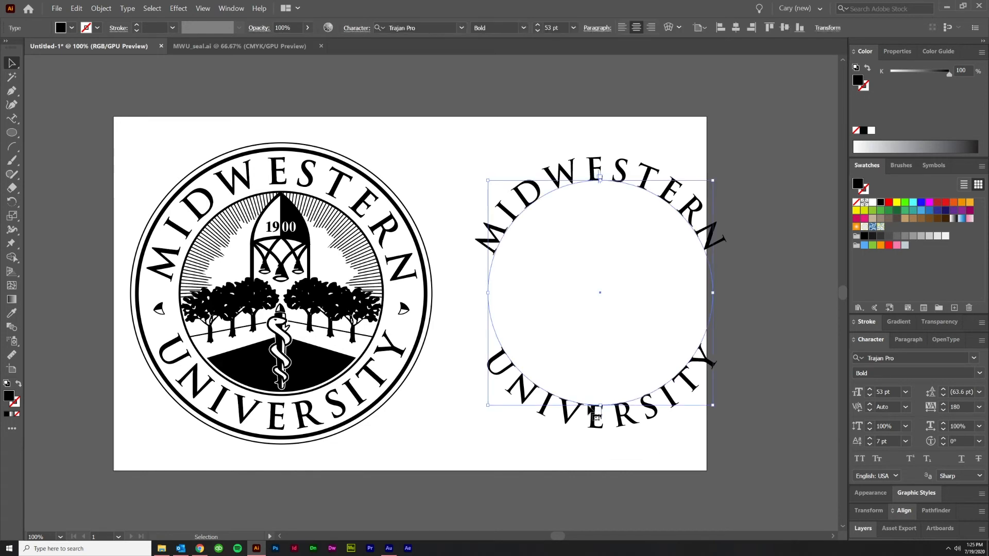
{"action": "double_click", "coordinate": [12, 119]}
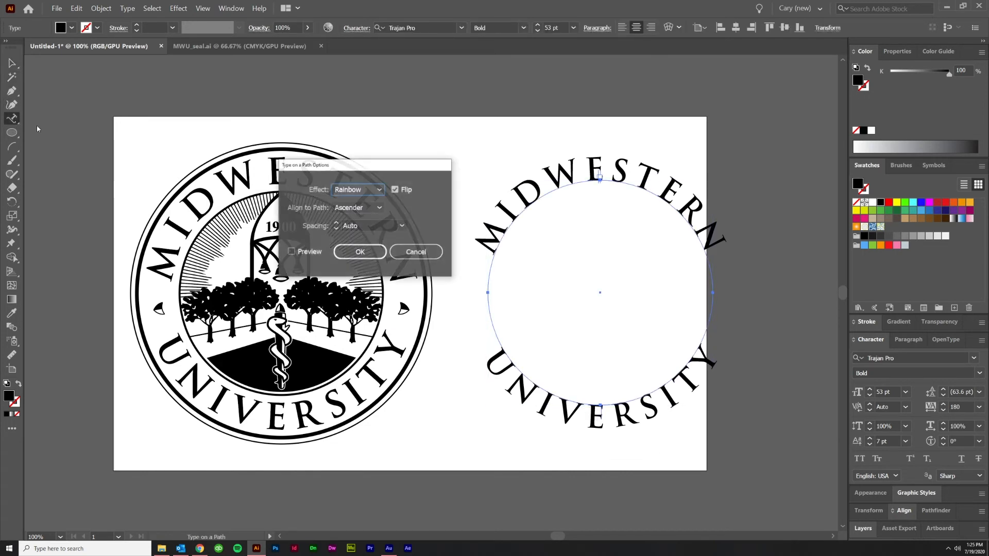
{"action": "left_click", "coordinate": [358, 192]}
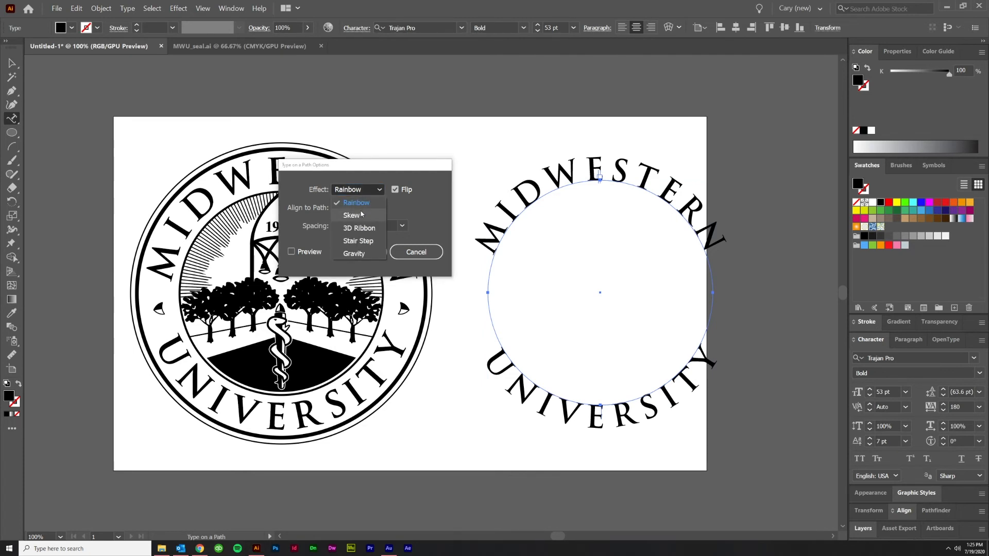
{"action": "left_click", "coordinate": [291, 251]}
{"action": "left_click", "coordinate": [291, 252]}
{"action": "left_click", "coordinate": [354, 195]}
{"action": "left_click", "coordinate": [363, 216]}
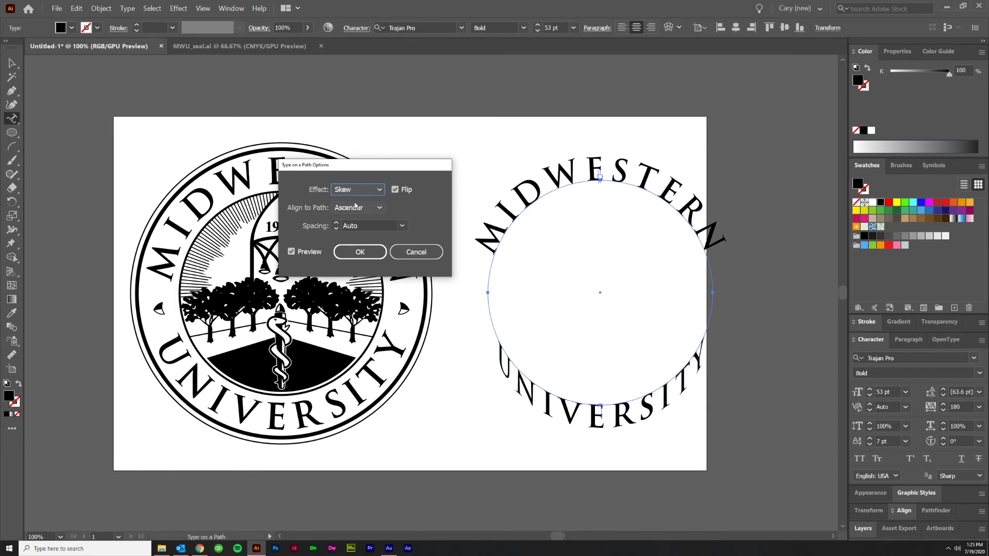
Preview the 3D Ribbon, Stair Step and Gravity effects on the UNIVERSITY path text
{"action": "left_click", "coordinate": [355, 207]}
{"action": "left_click", "coordinate": [360, 189]}
{"action": "left_click", "coordinate": [361, 189]}
{"action": "left_click", "coordinate": [358, 228]}
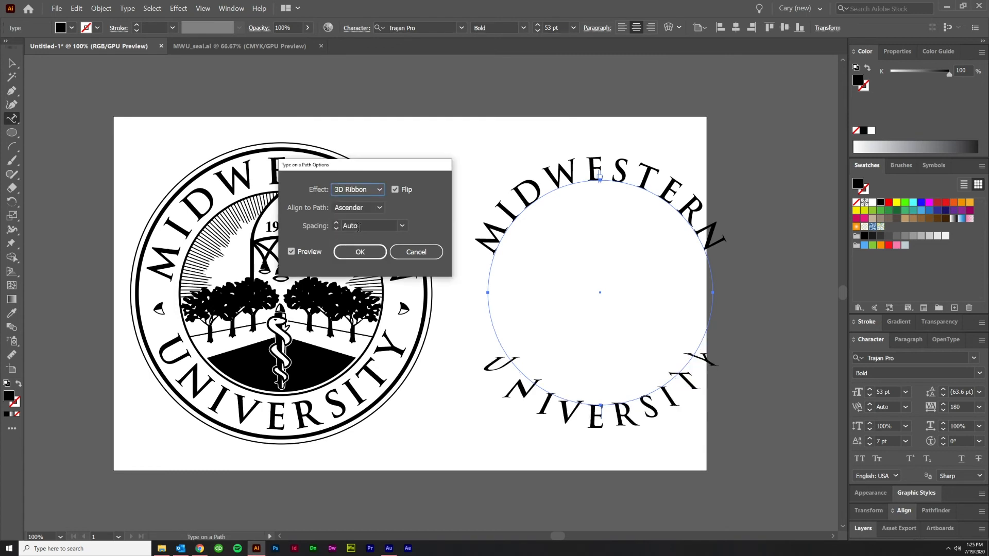
{"action": "left_click", "coordinate": [358, 189]}
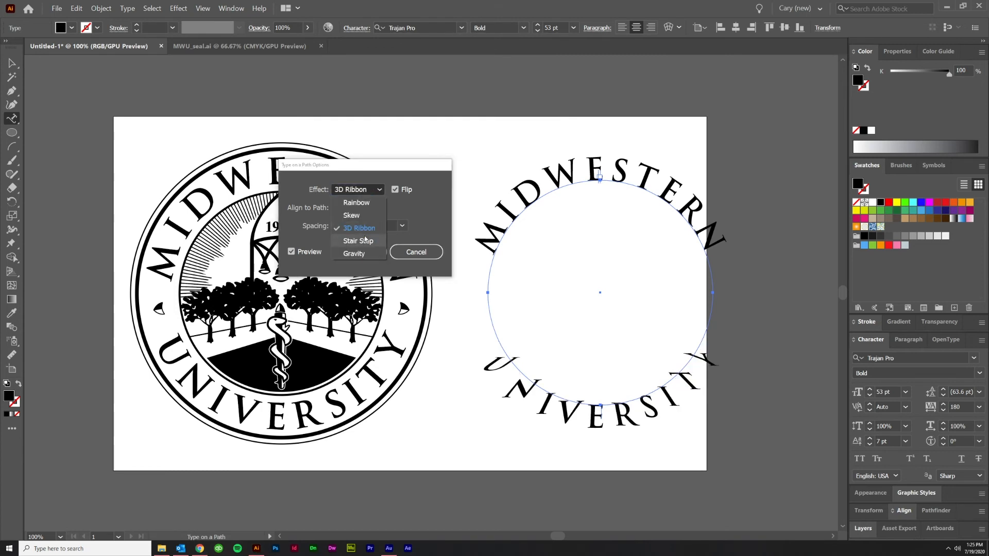
{"action": "left_click", "coordinate": [365, 240]}
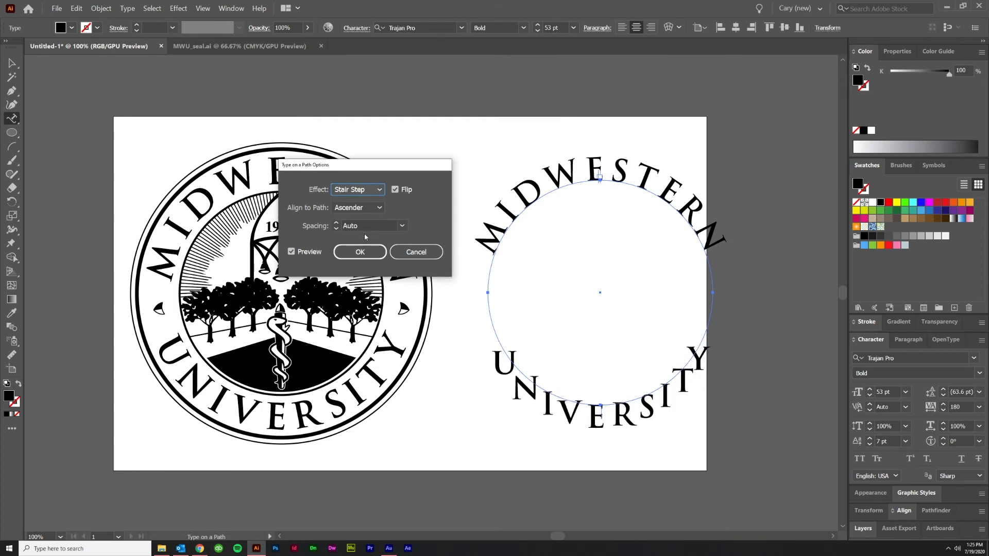
{"action": "left_click", "coordinate": [370, 196]}
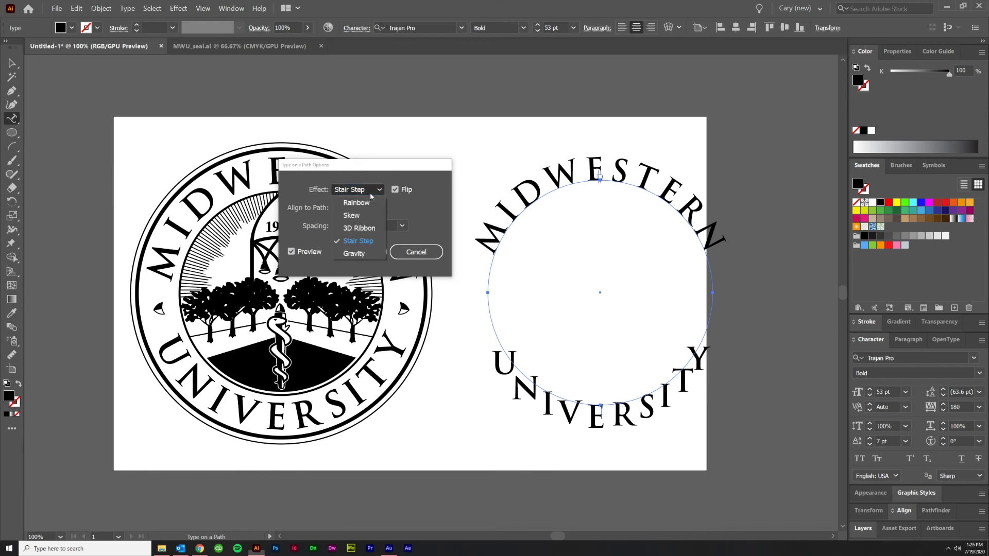
{"action": "left_click", "coordinate": [365, 246]}
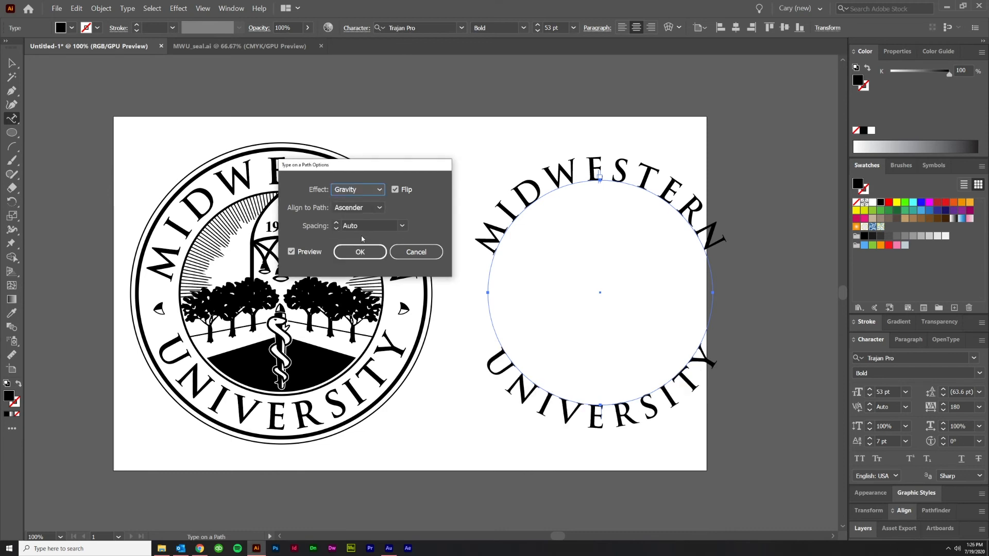
Compare the Rainbow and Skew effects on the UNIVERSITY text and set the effect back to Rainbow
{"action": "left_click", "coordinate": [366, 190]}
{"action": "left_click", "coordinate": [356, 202]}
{"action": "left_click", "coordinate": [369, 190]}
{"action": "left_click", "coordinate": [354, 215]}
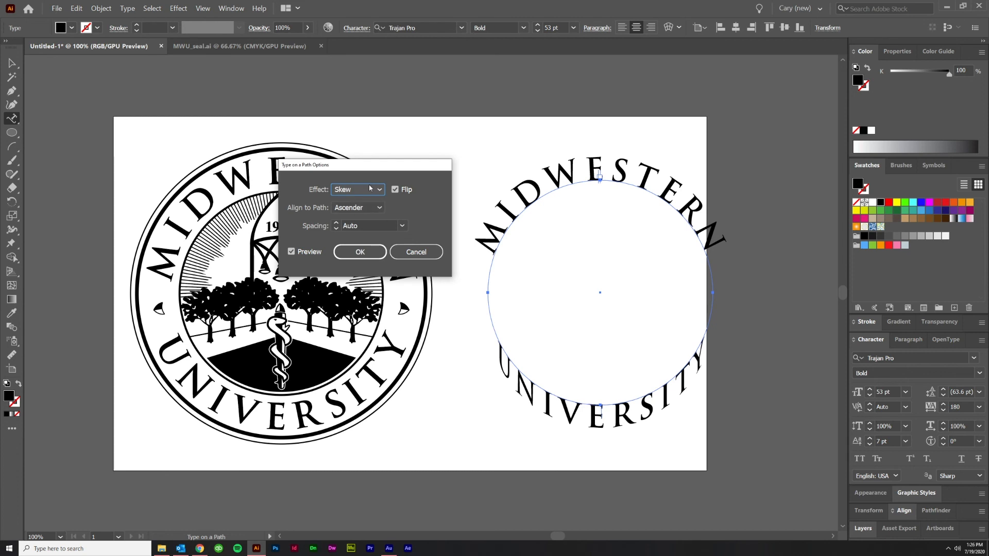
{"action": "left_click", "coordinate": [369, 189]}
{"action": "left_click", "coordinate": [356, 203]}
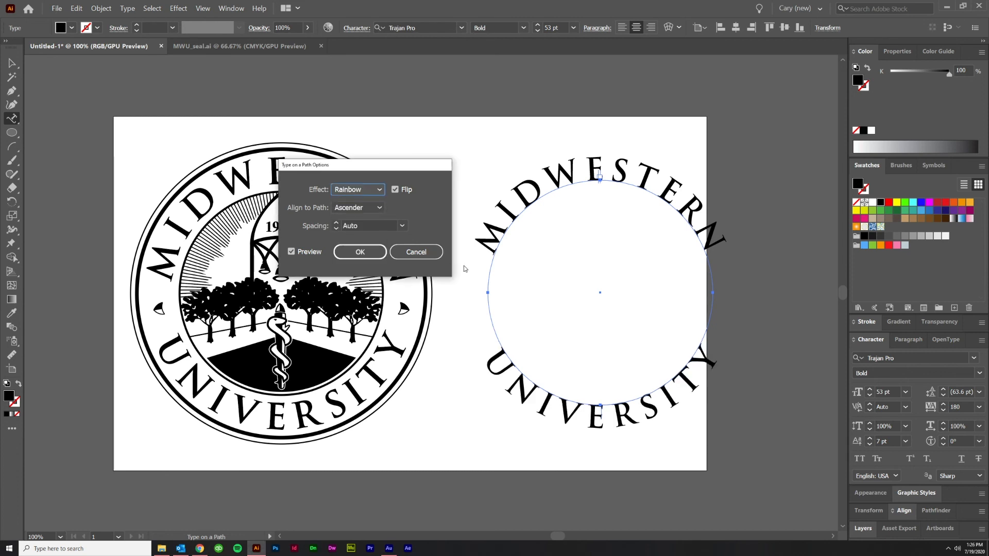
Preview Center and Descender path alignment on the UNIVERSITY text, restore Ascender alignment and accept the options
{"action": "left_click", "coordinate": [370, 209]}
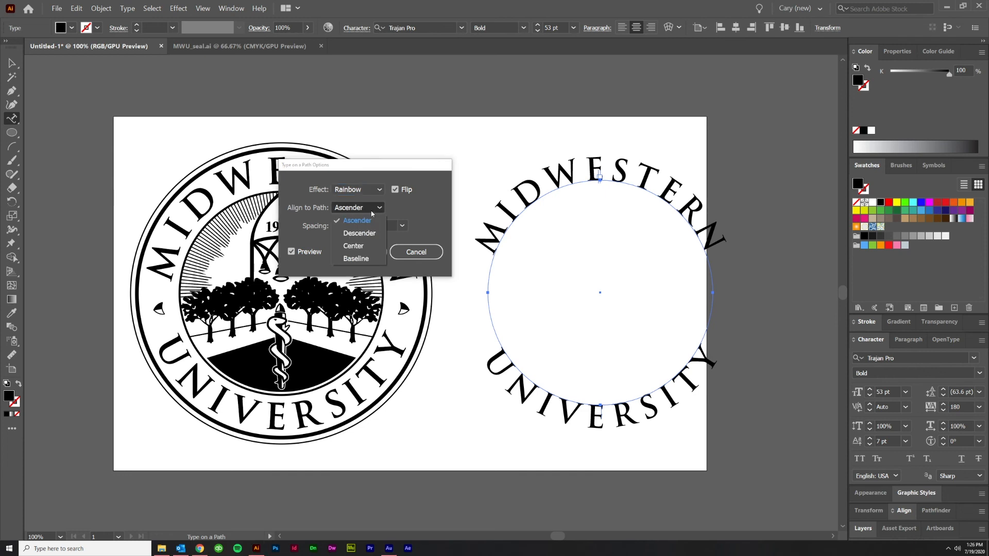
{"action": "left_click", "coordinate": [366, 247]}
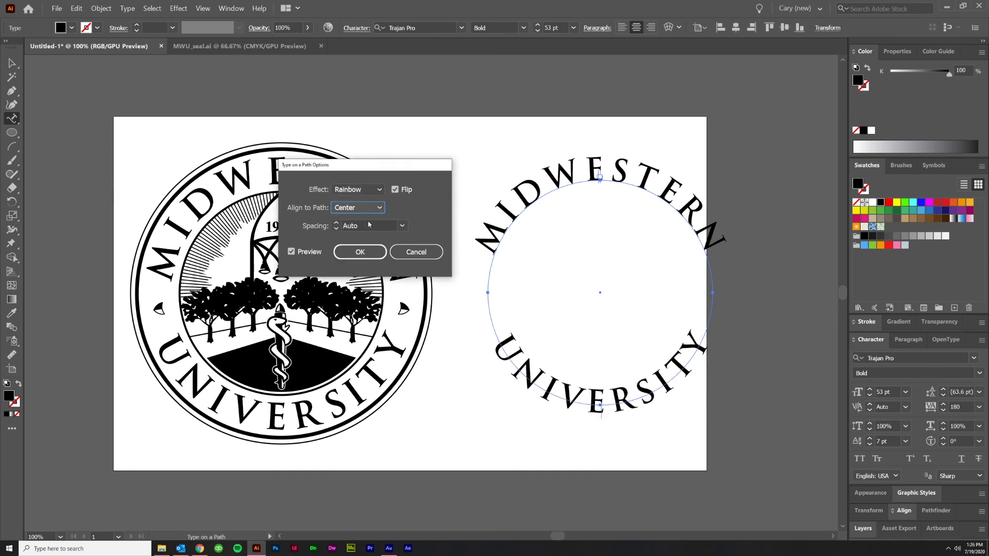
{"action": "left_click", "coordinate": [366, 210]}
{"action": "left_click", "coordinate": [359, 236]}
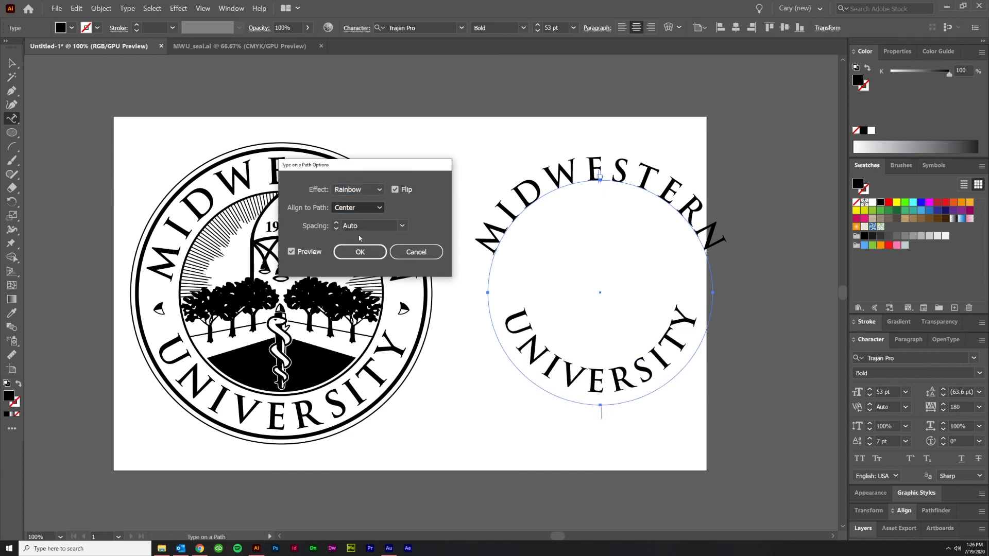
{"action": "left_click", "coordinate": [359, 212]}
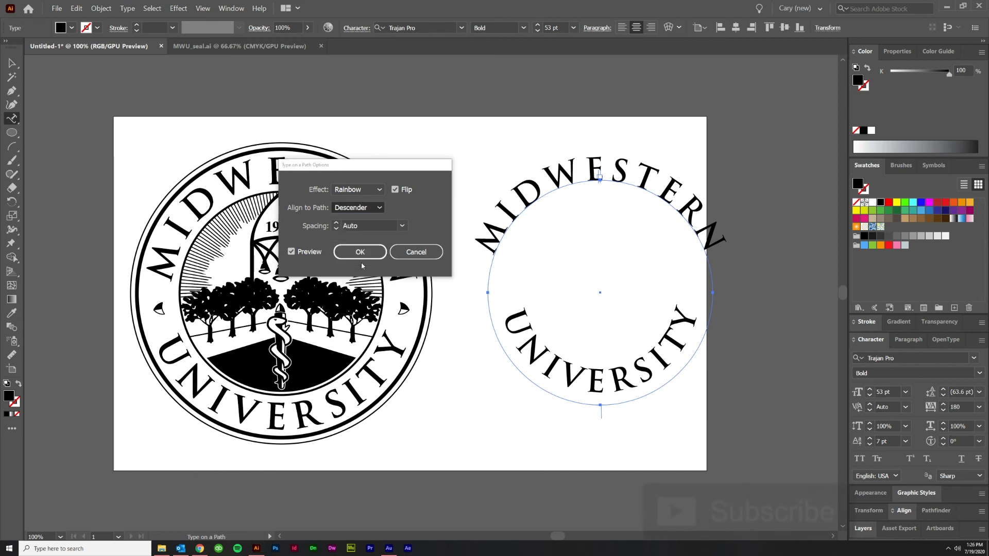
{"action": "left_click", "coordinate": [363, 260]}
{"action": "left_click", "coordinate": [363, 209]}
{"action": "left_click", "coordinate": [359, 220]}
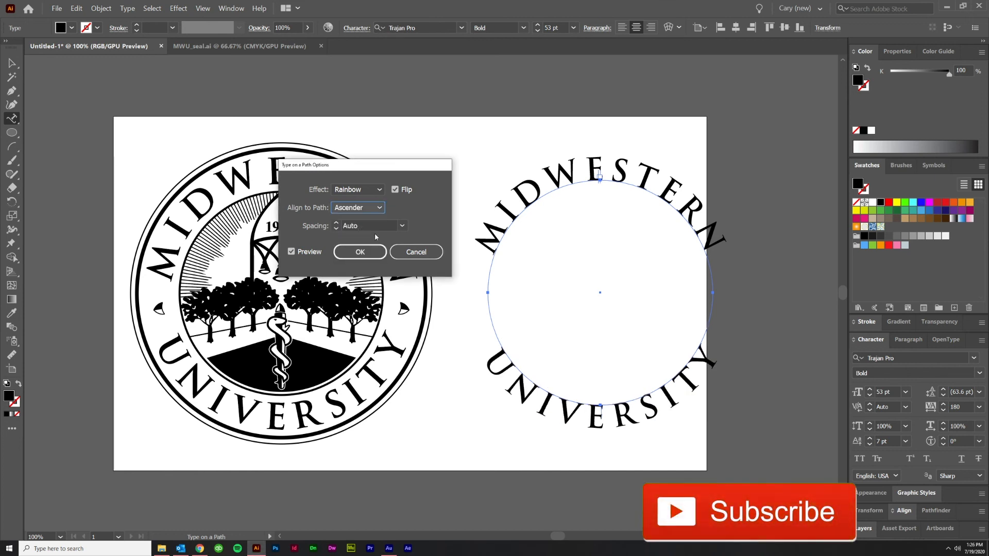
{"action": "left_click", "coordinate": [360, 252]}
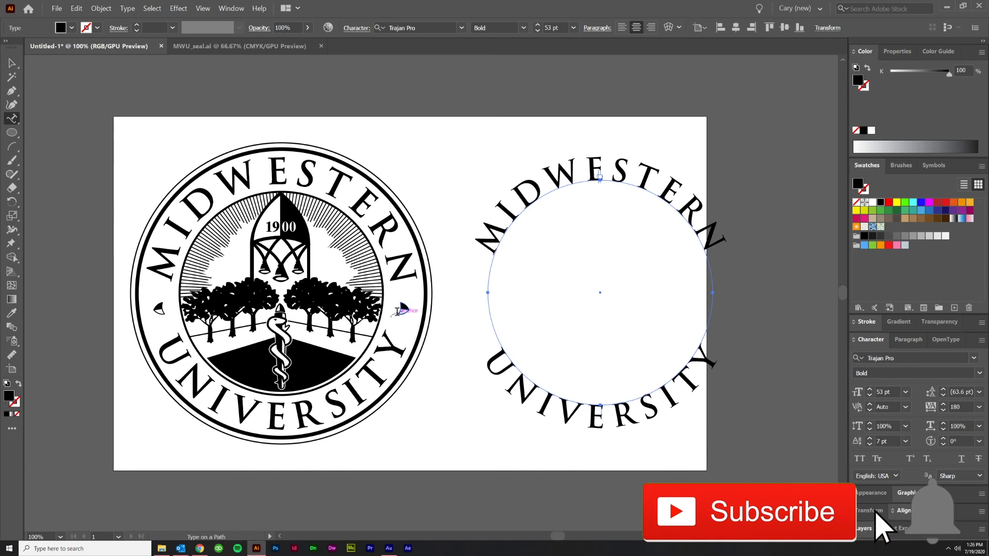